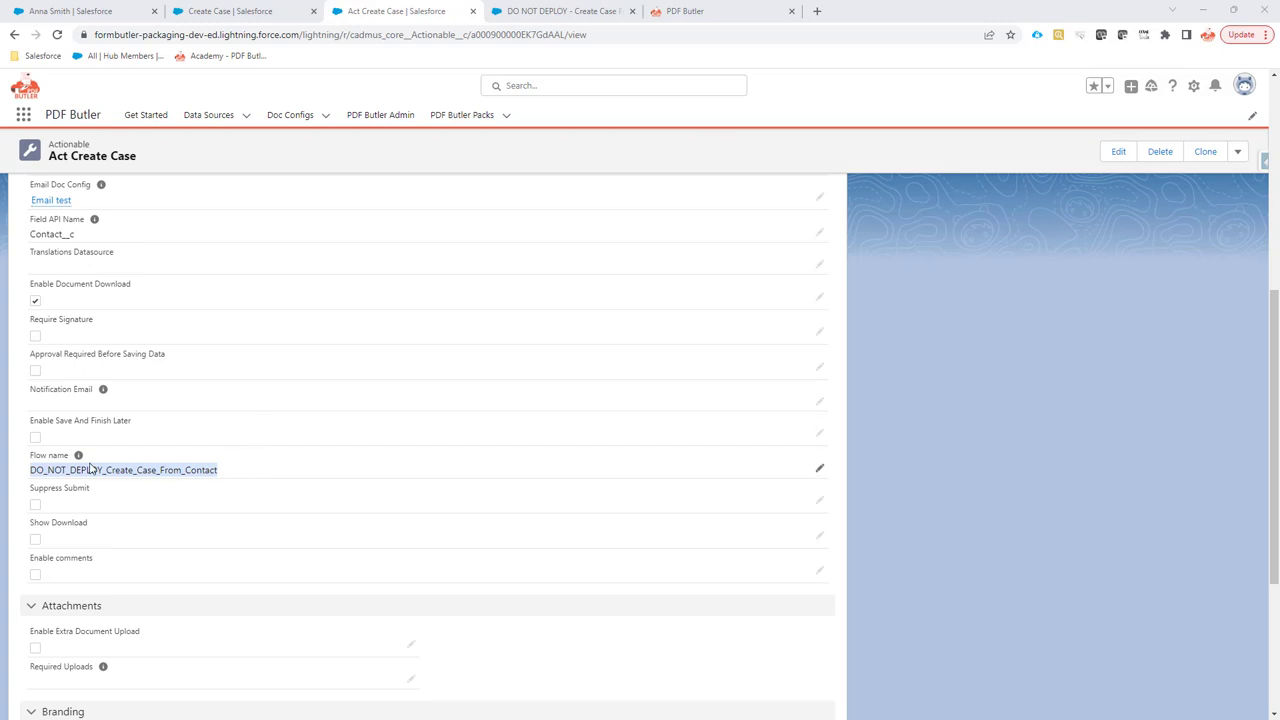
# Check the API name in the Create Case From Contact flow's version properties, closing without changes
pyautogui.scroll(1, 54, 443)
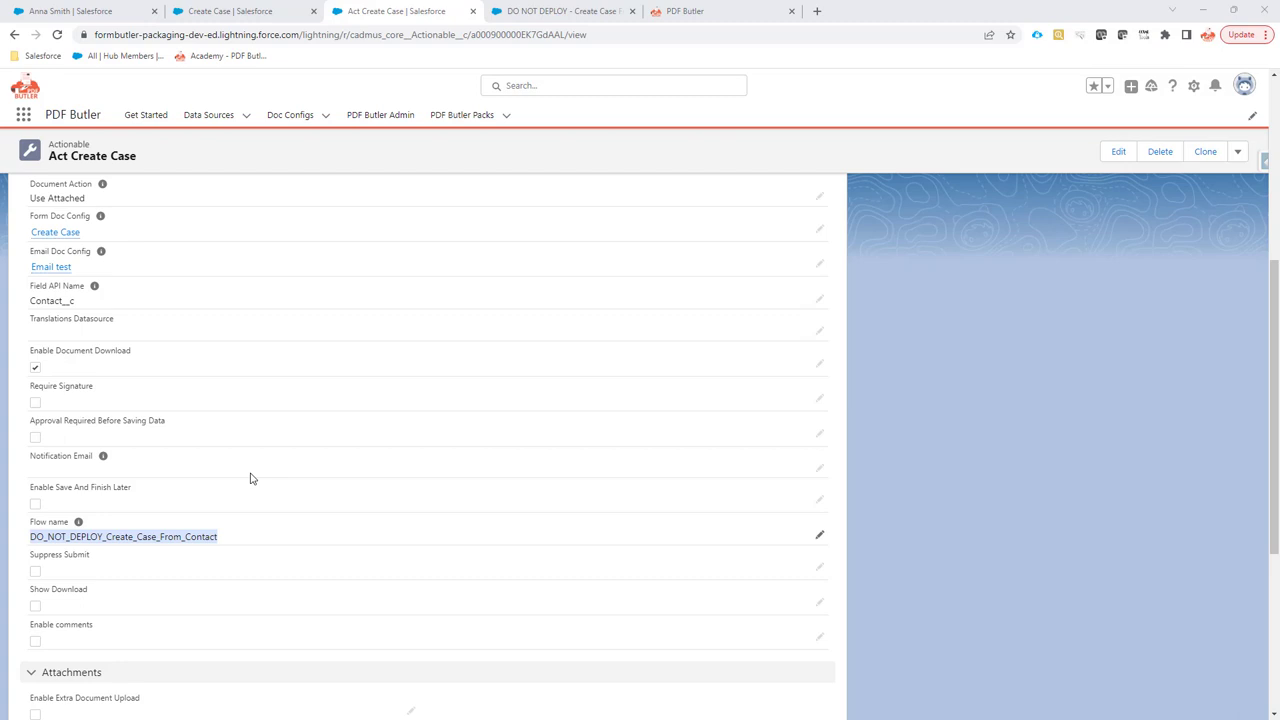
pyautogui.click(543, 16)
pyautogui.click(189, 119)
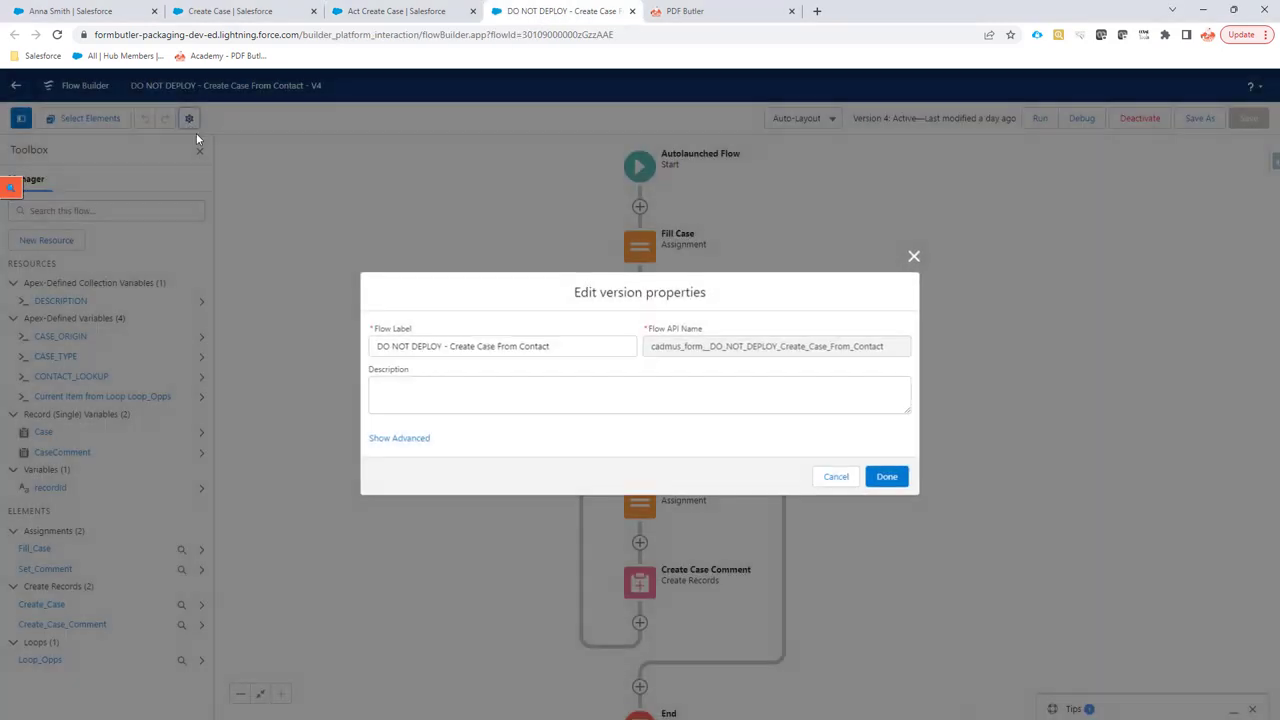
pyautogui.doubleClick(718, 348)
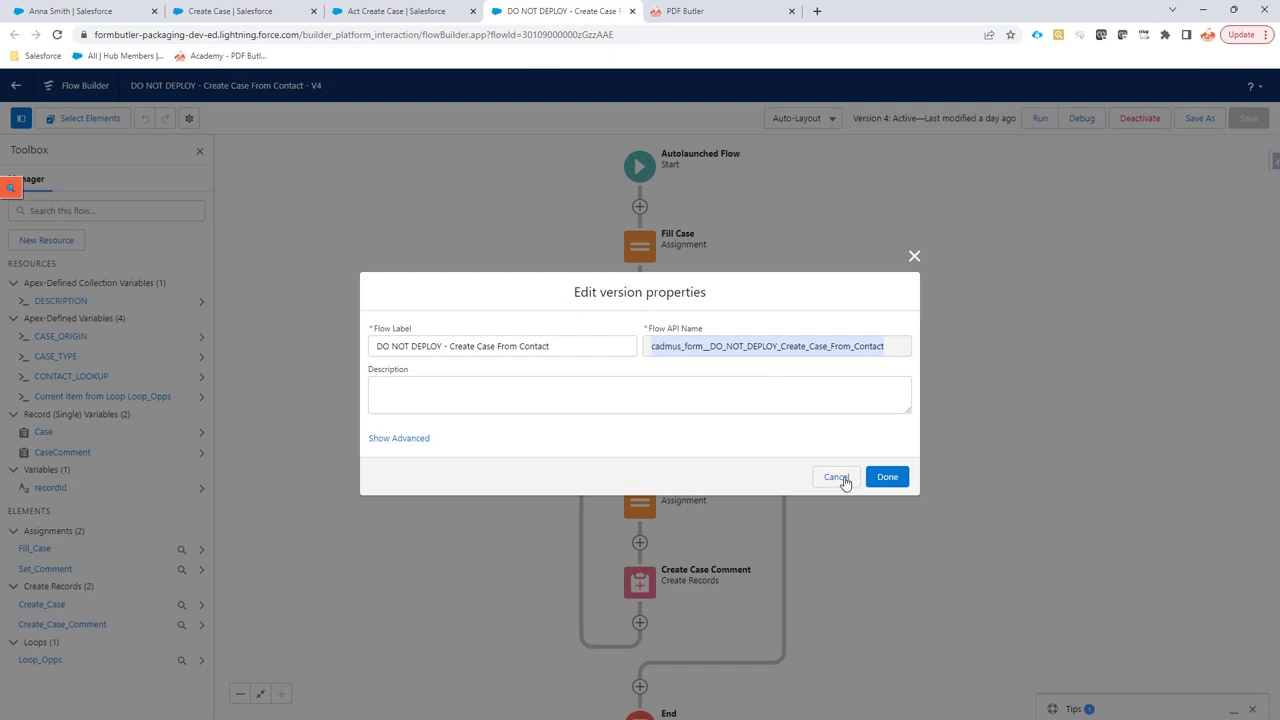
pyautogui.click(836, 477)
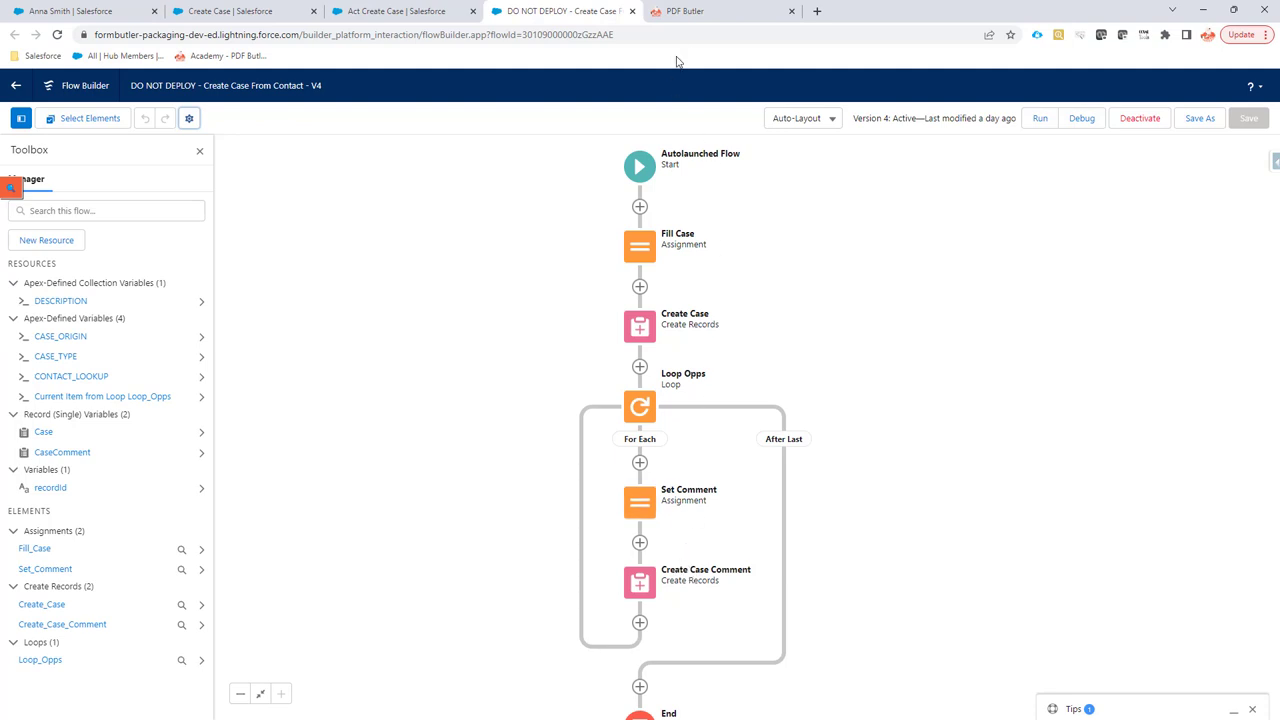
# Review the contact's six Cases and its Notes & Attachments, then return to the DO NOT DEPLOY flow
pyautogui.click(75, 11)
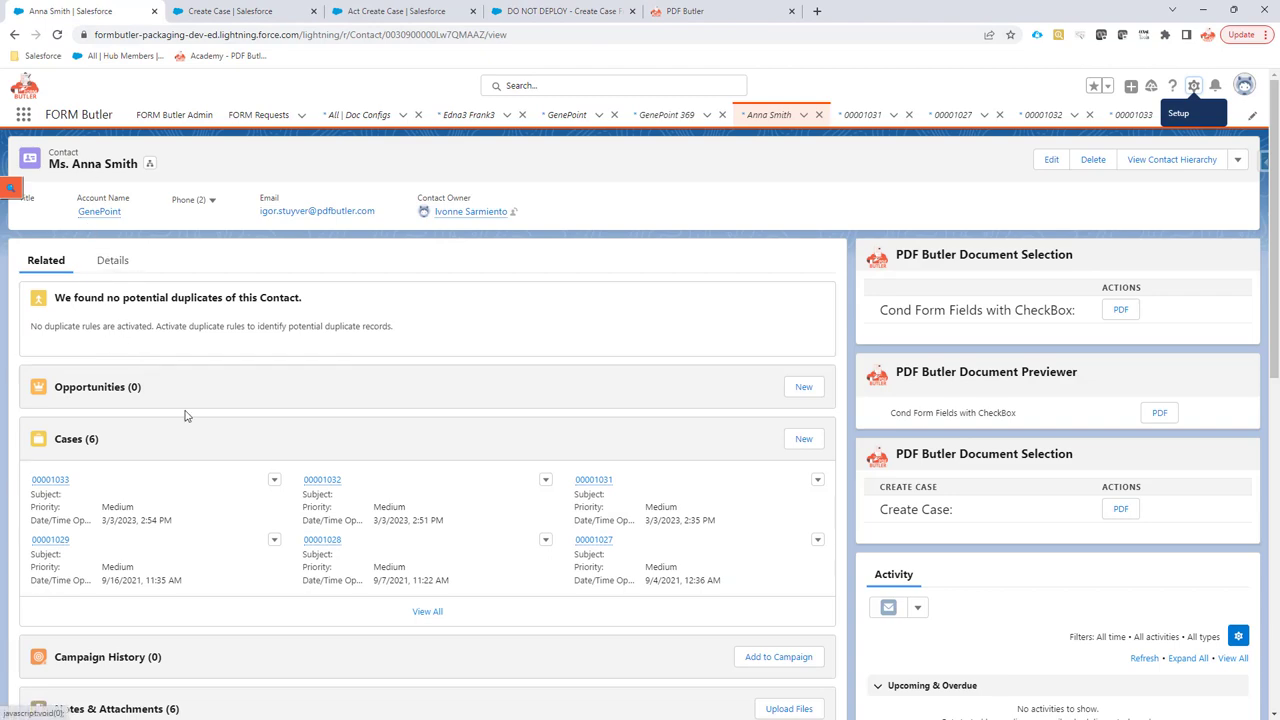
pyautogui.scroll(-2, 185, 415)
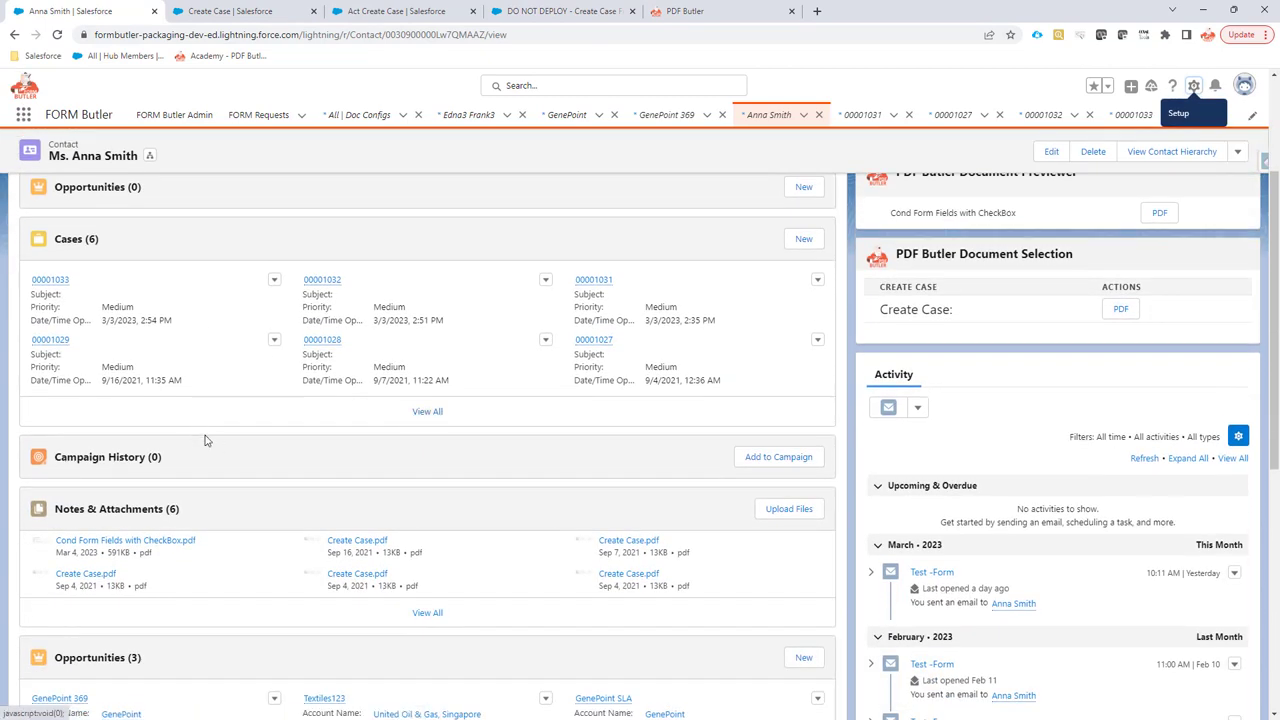
pyautogui.scroll(-1, 230, 478)
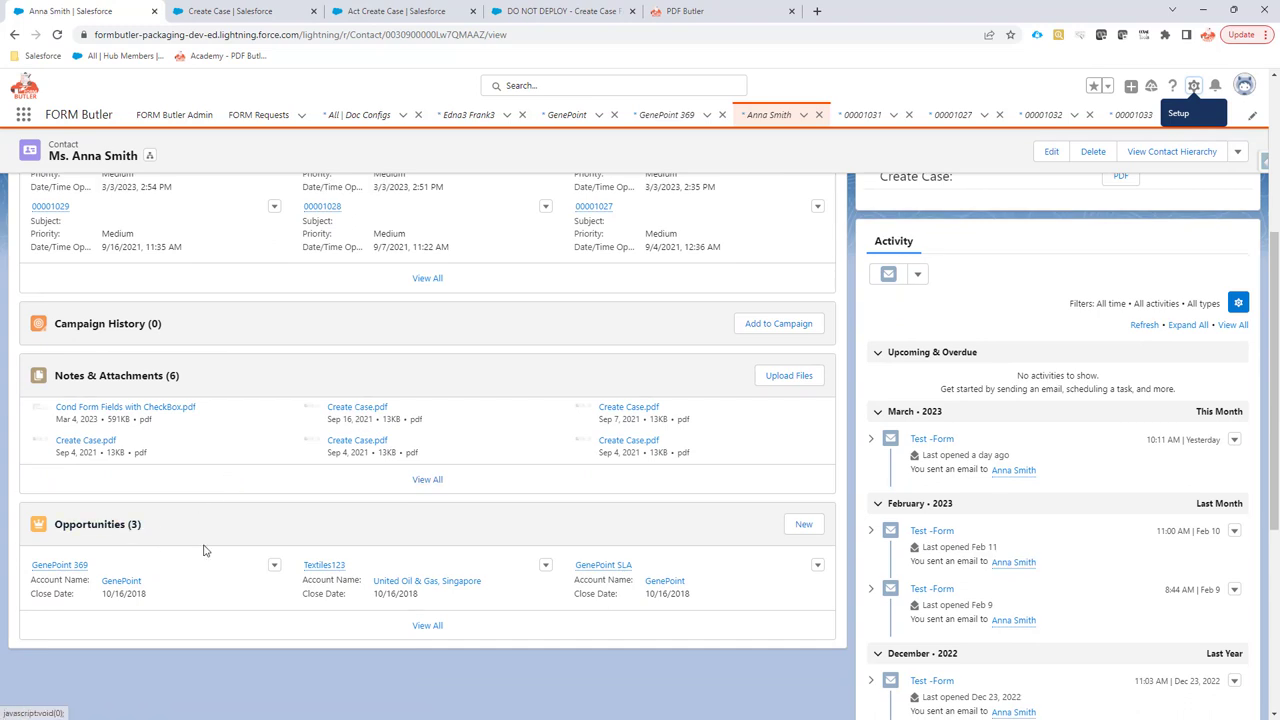
pyautogui.moveTo(78, 566)
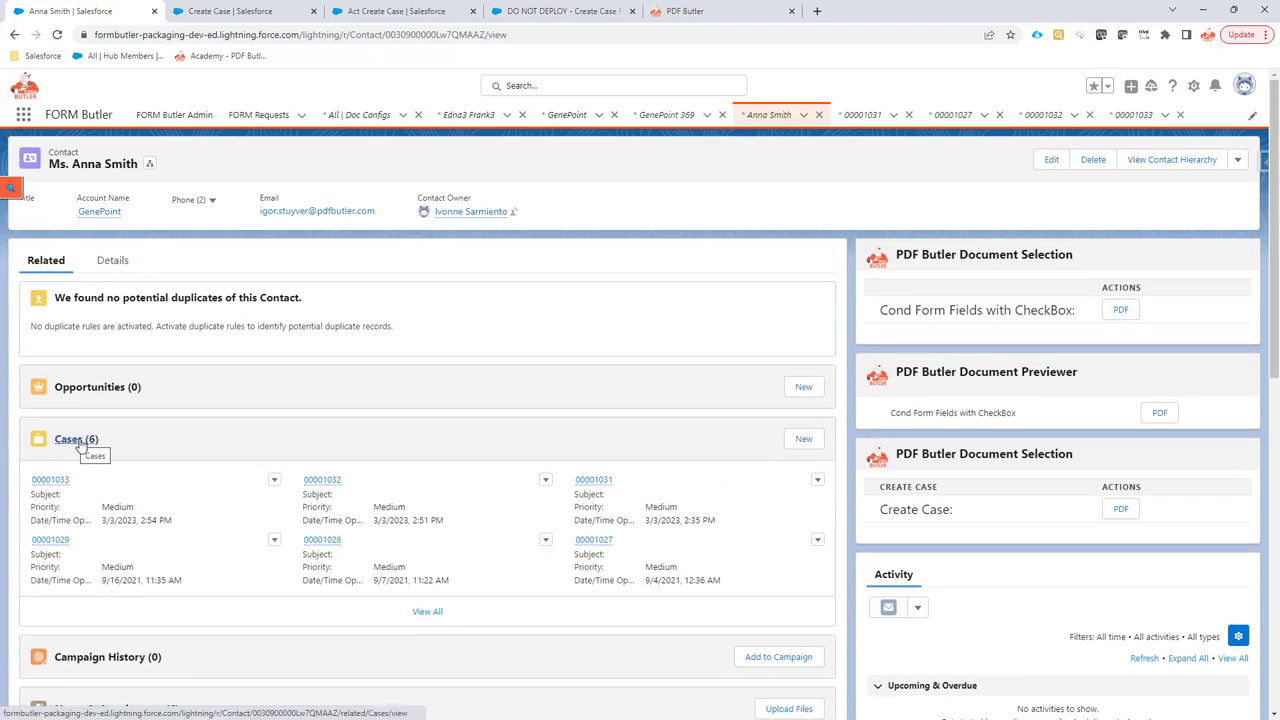
pyautogui.scroll(-2, 208, 453)
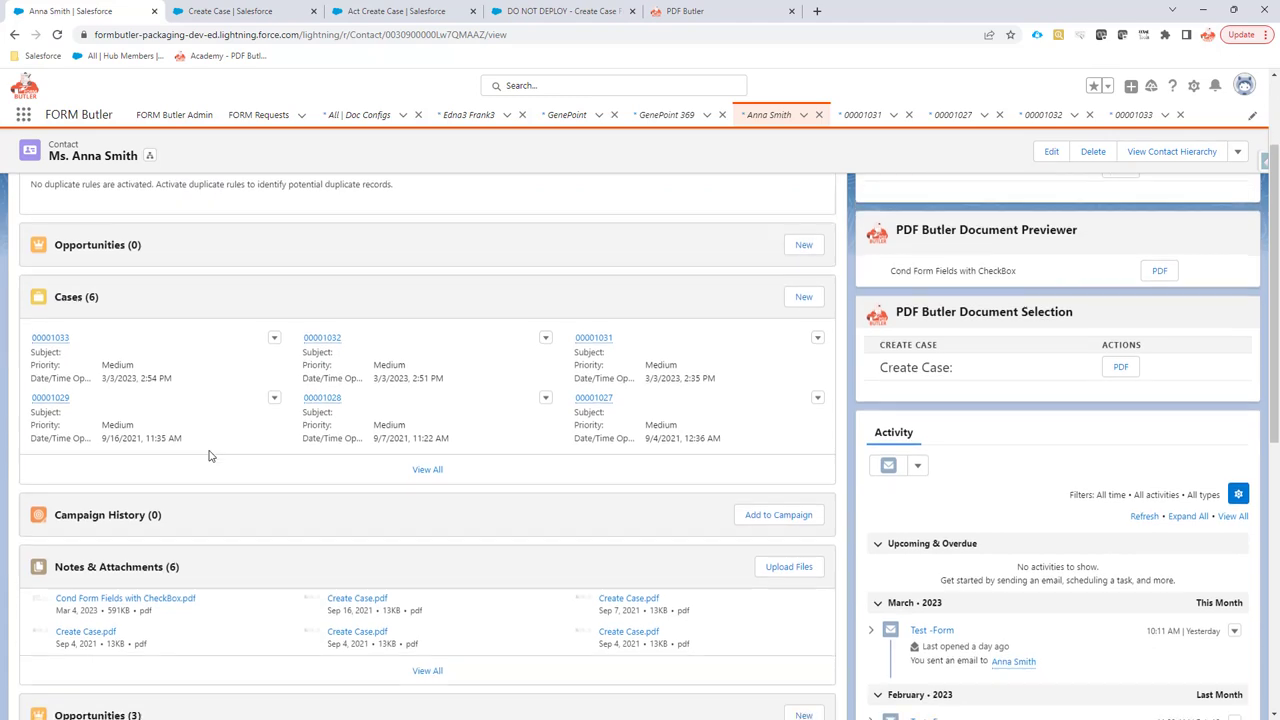
pyautogui.scroll(-2, 208, 453)
pyautogui.scroll(3, 206, 451)
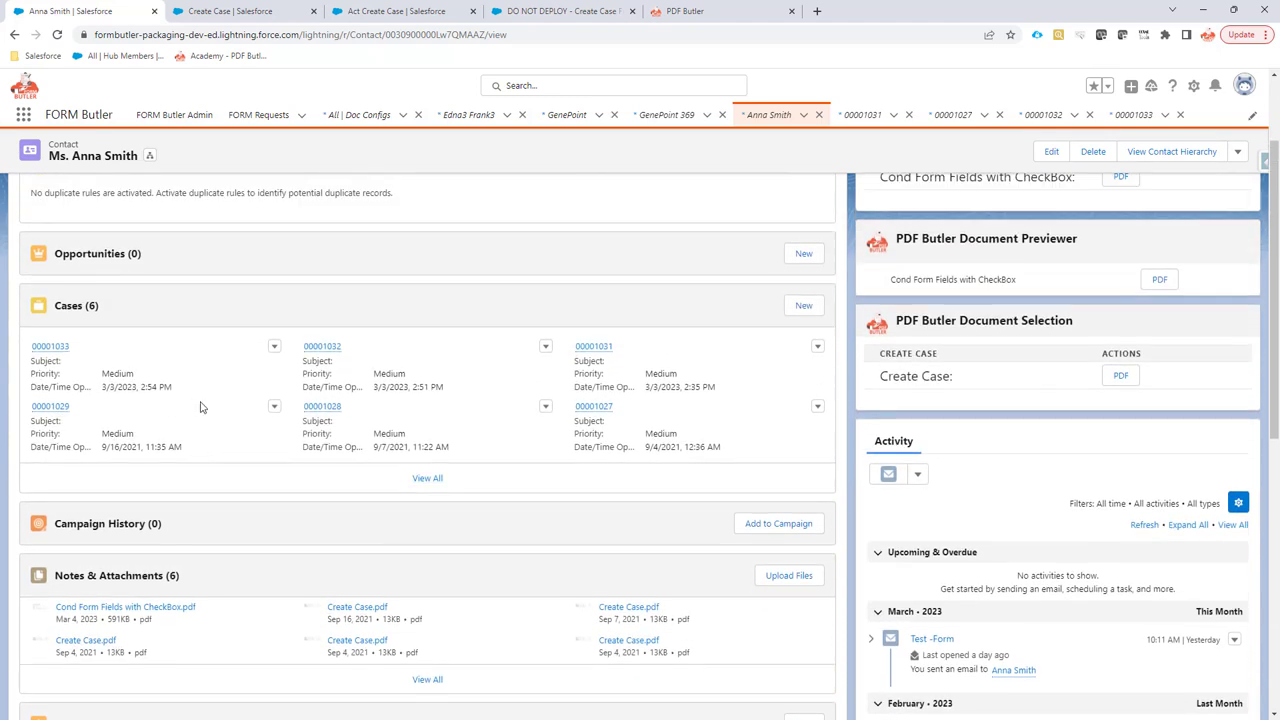
pyautogui.click(563, 18)
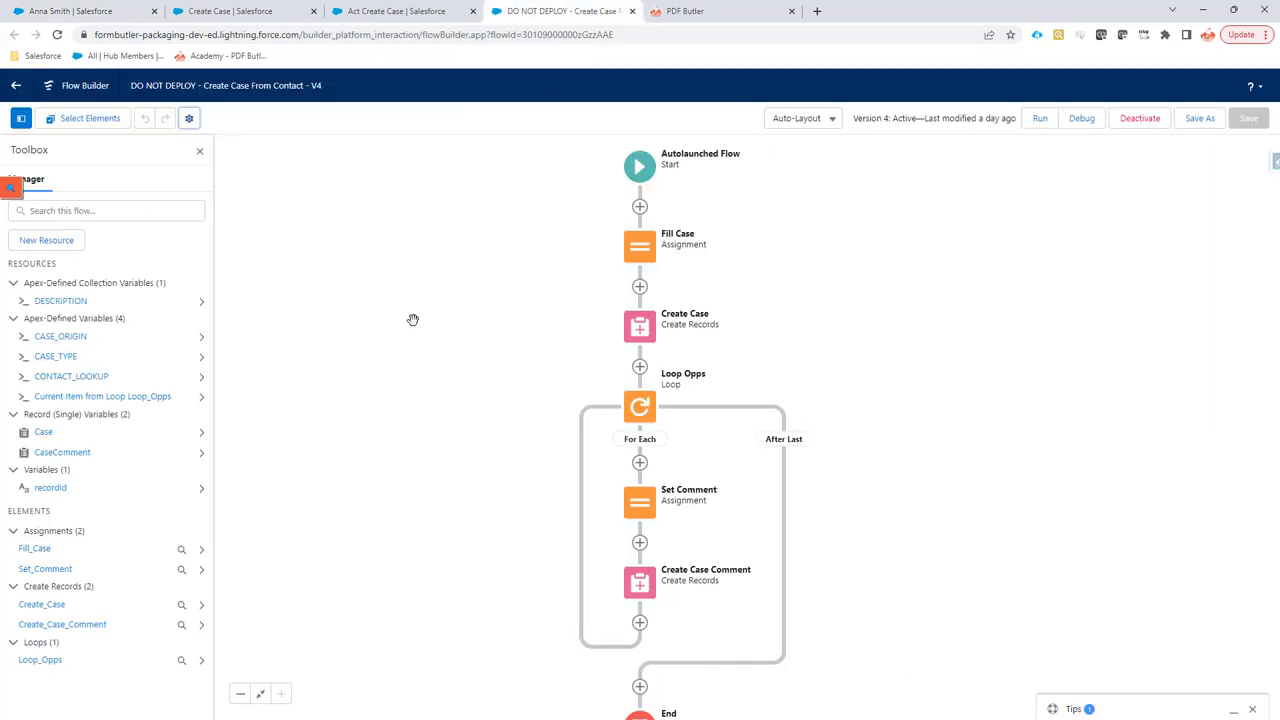
# Inspect the ROW NAME TABLE_ROW config type and its NAME and DESCRIPTION (SINGLE_FOR_FORM_FIELD) fields
pyautogui.click(684, 10)
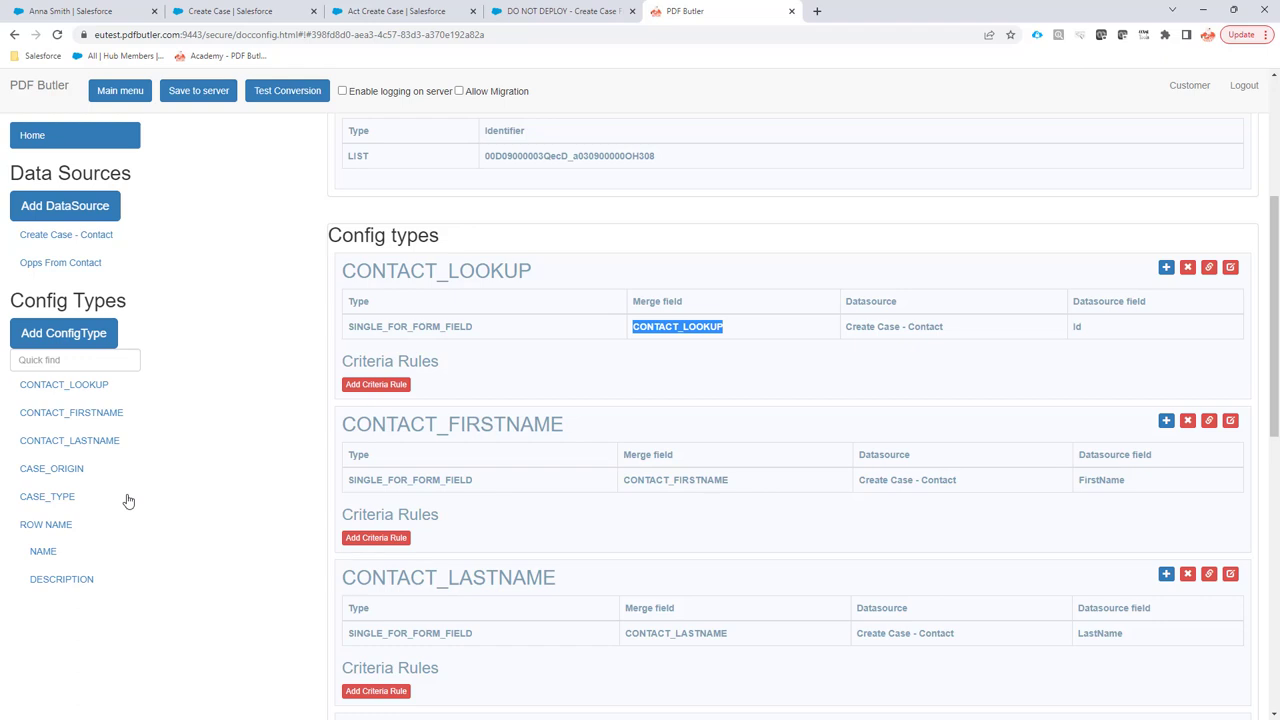
pyautogui.click(80, 262)
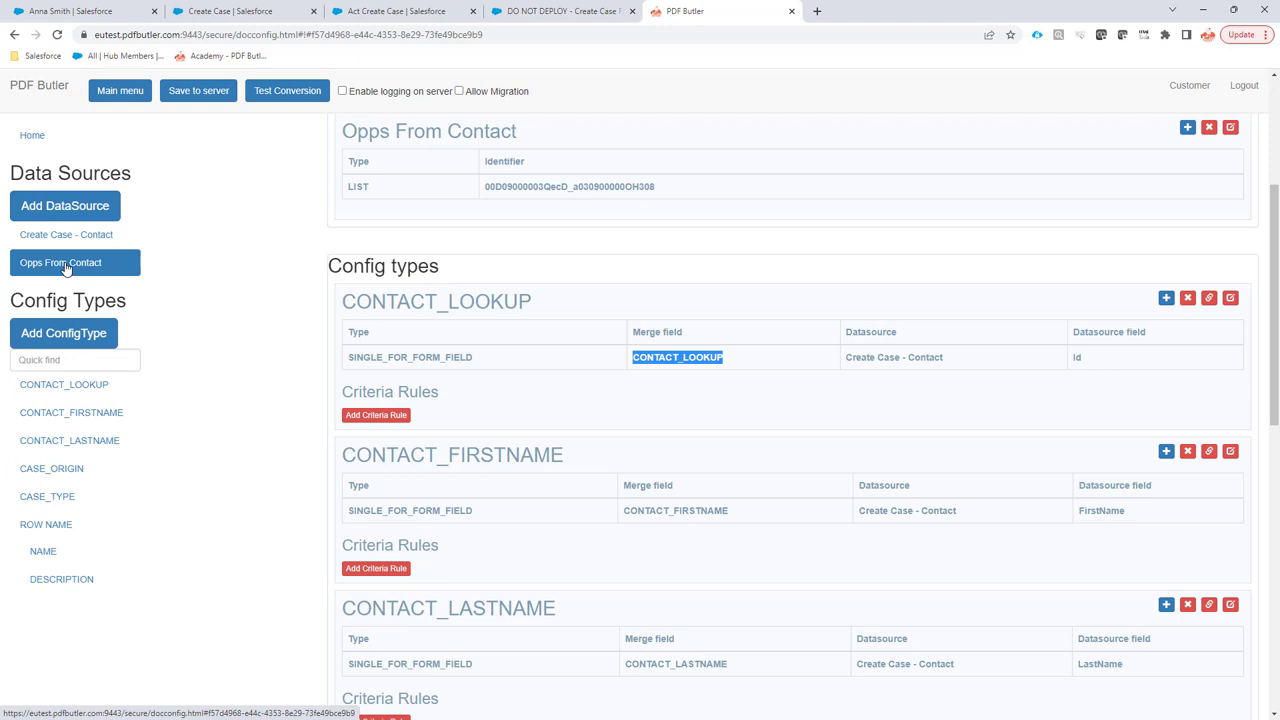
pyautogui.click(366, 190)
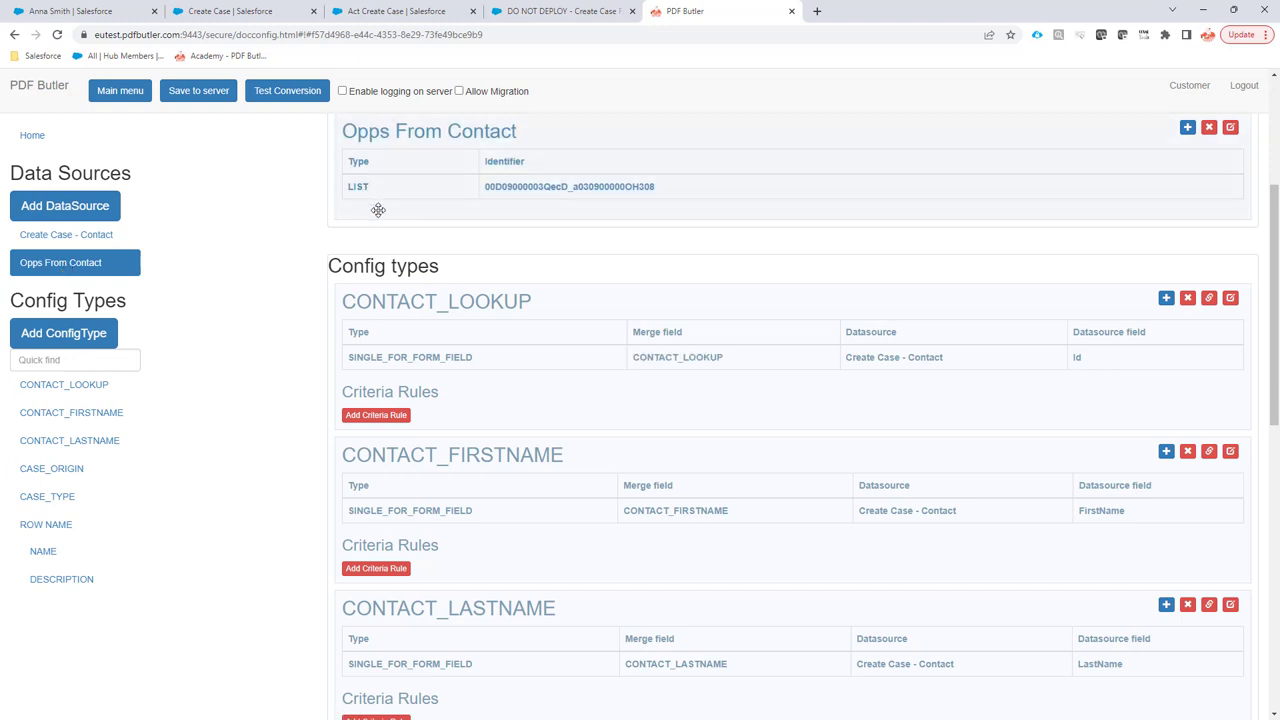
pyautogui.click(72, 533)
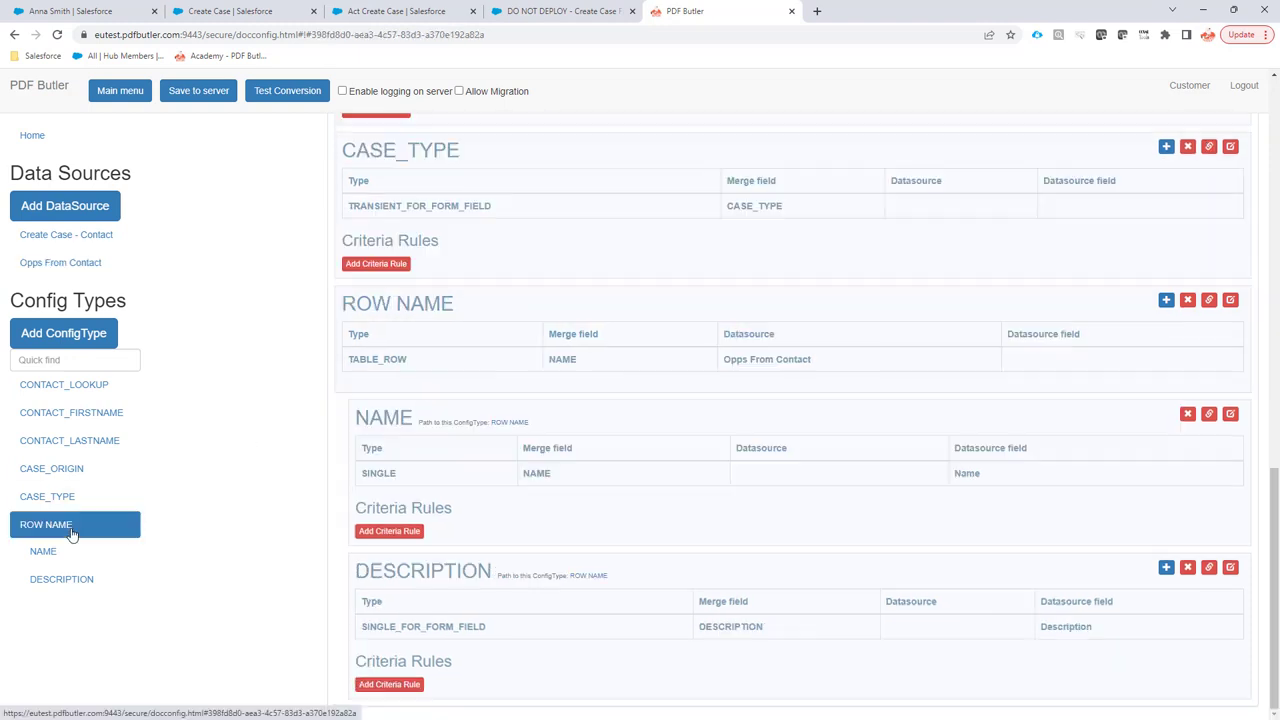
pyautogui.doubleClick(397, 359)
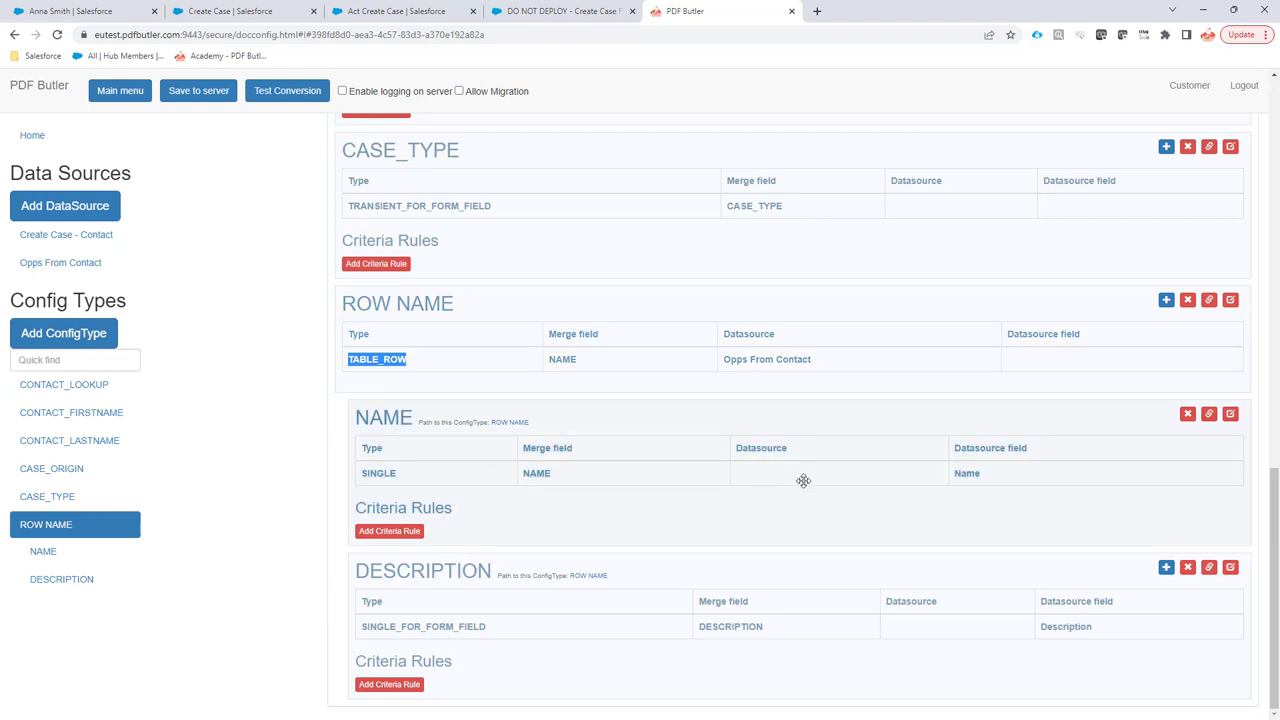
pyautogui.doubleClick(963, 473)
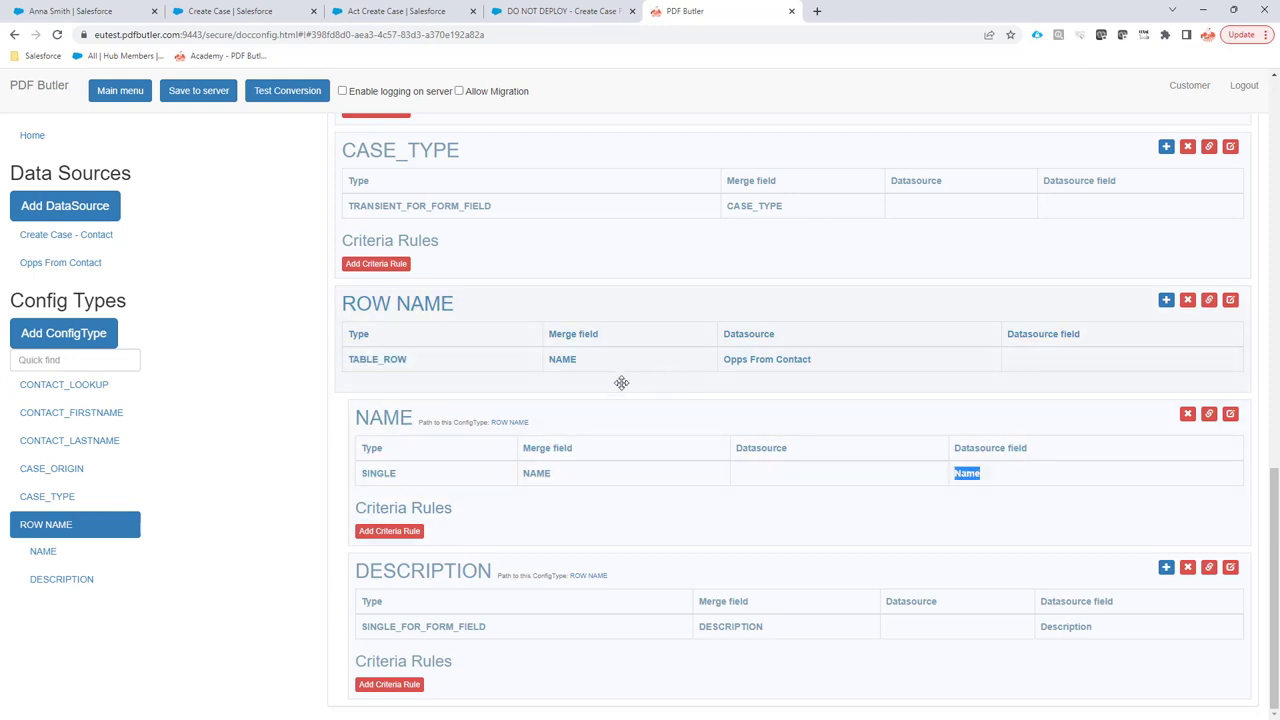
pyautogui.doubleClick(372, 626)
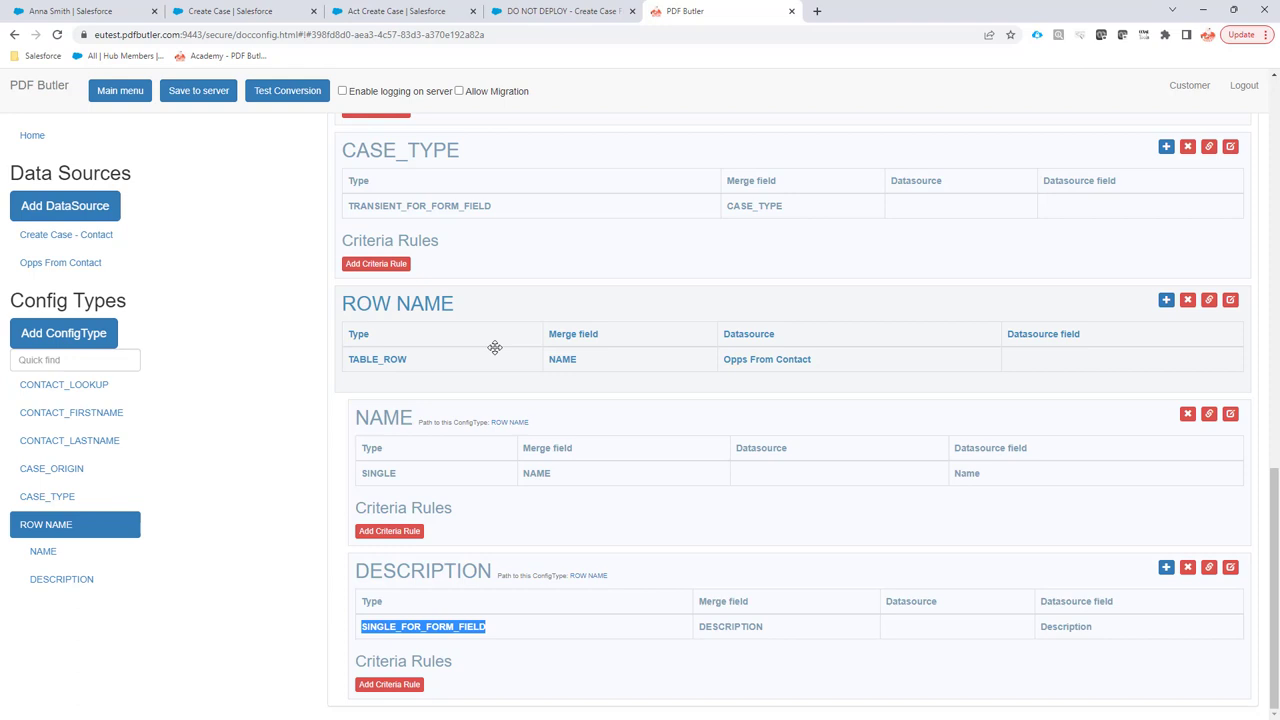
# Scroll the Create Case From Contact flow canvas down to the End element
pyautogui.click(530, 12)
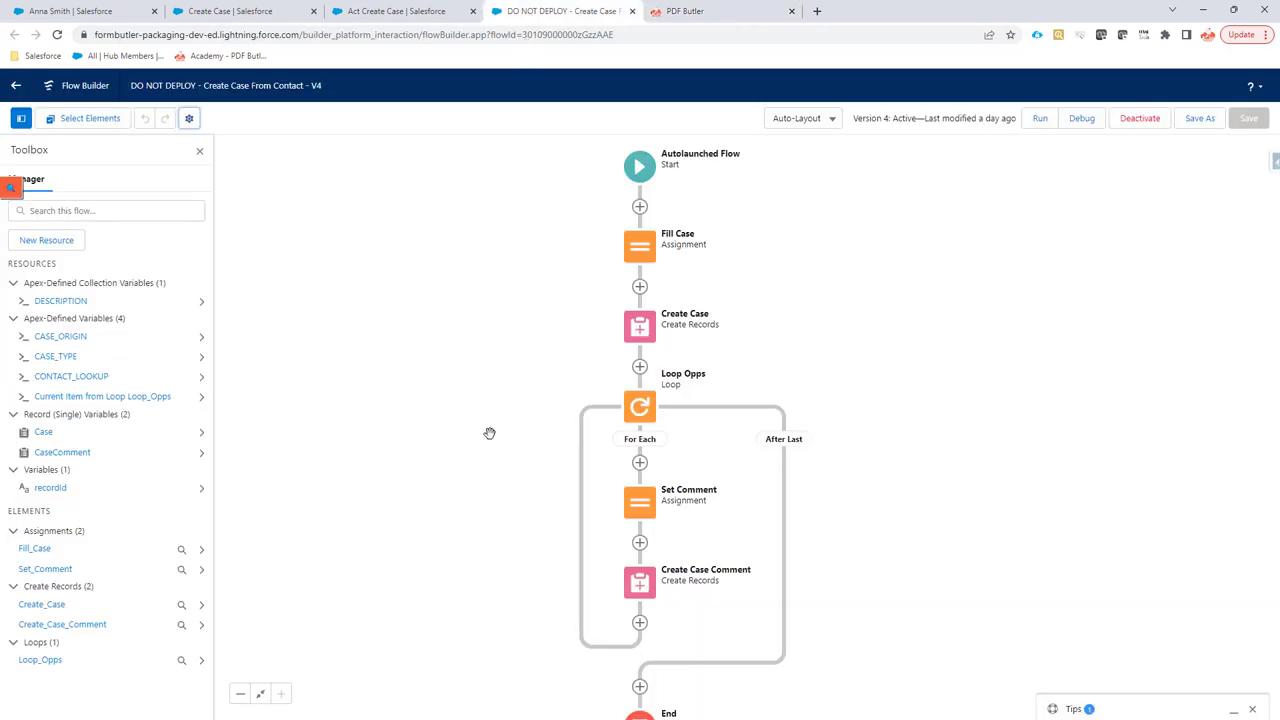
pyautogui.scroll(-2, 494, 440)
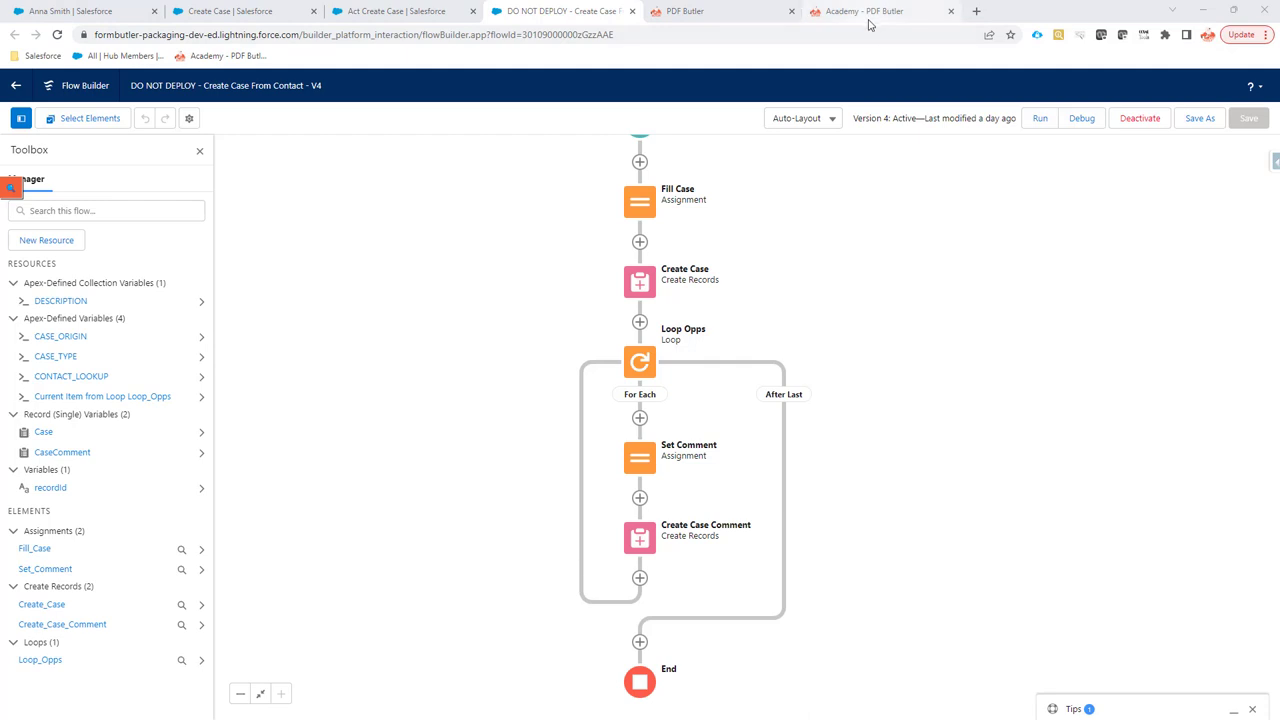
pyautogui.moveTo(869, 17)
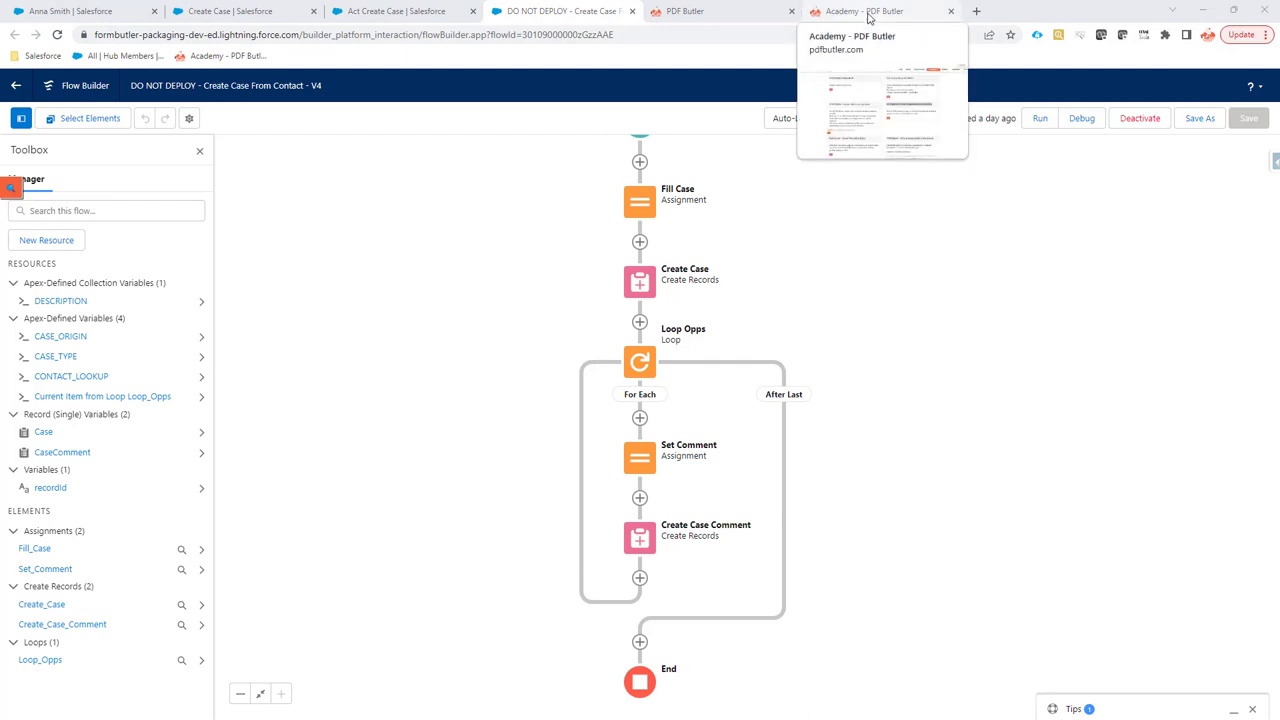
pyautogui.click(869, 12)
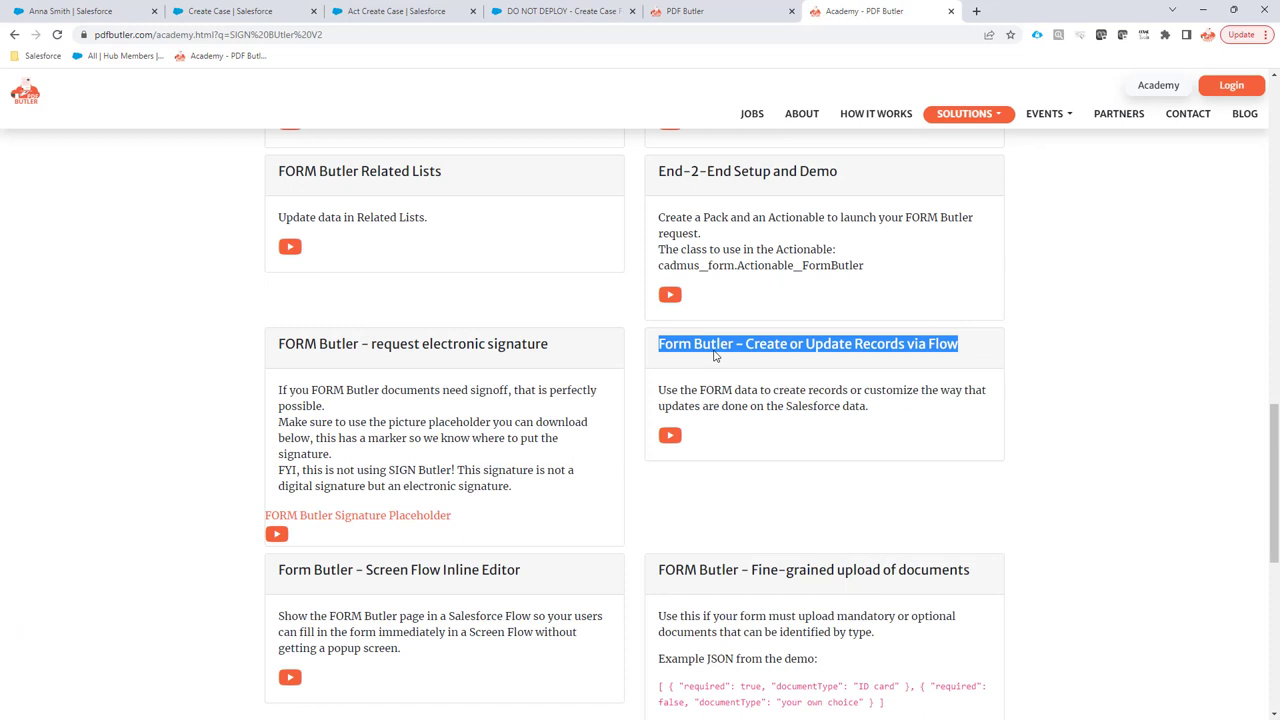
pyautogui.click(545, 13)
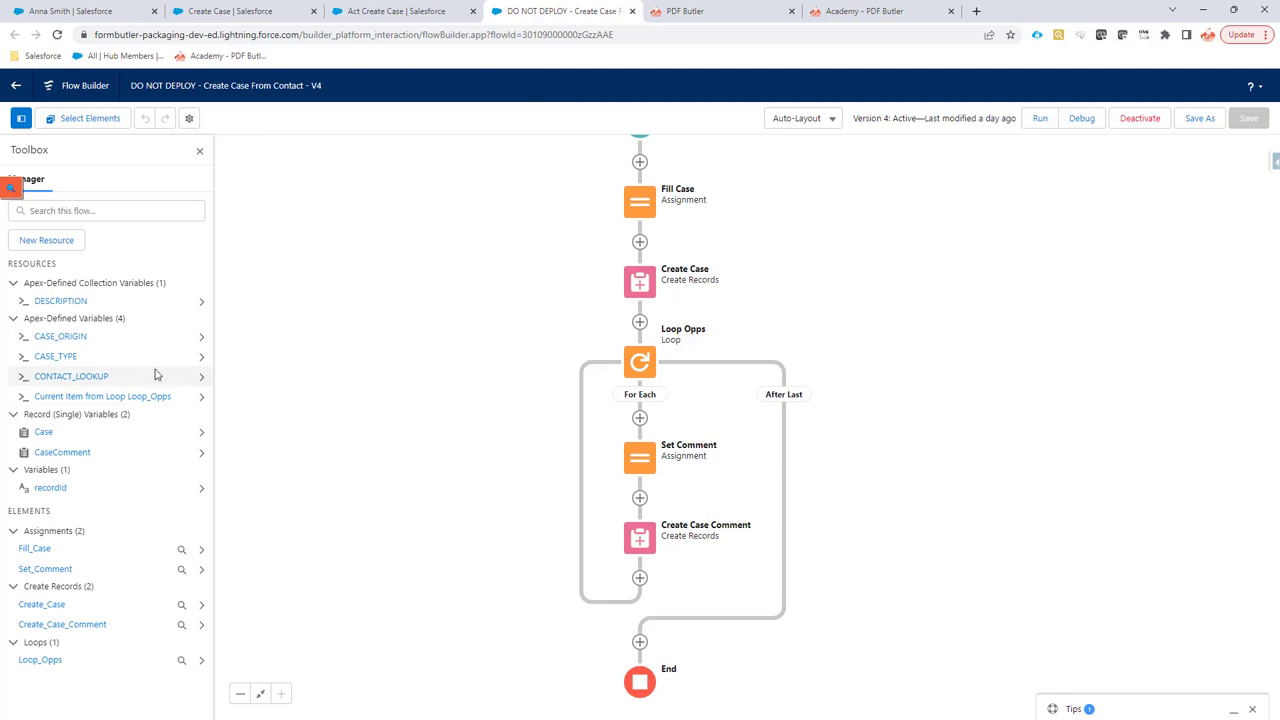
# Start a new Variable resource in the Create Case From Contact flow
pyautogui.click(36, 245)
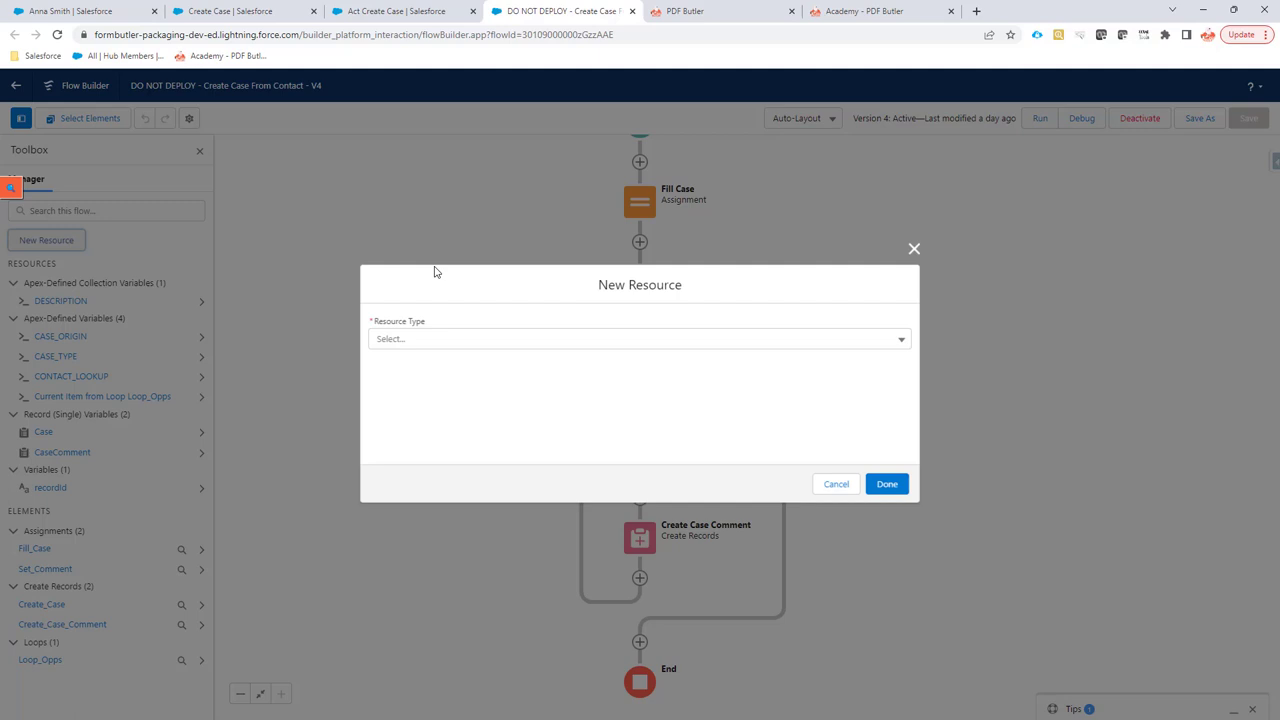
pyautogui.click(437, 340)
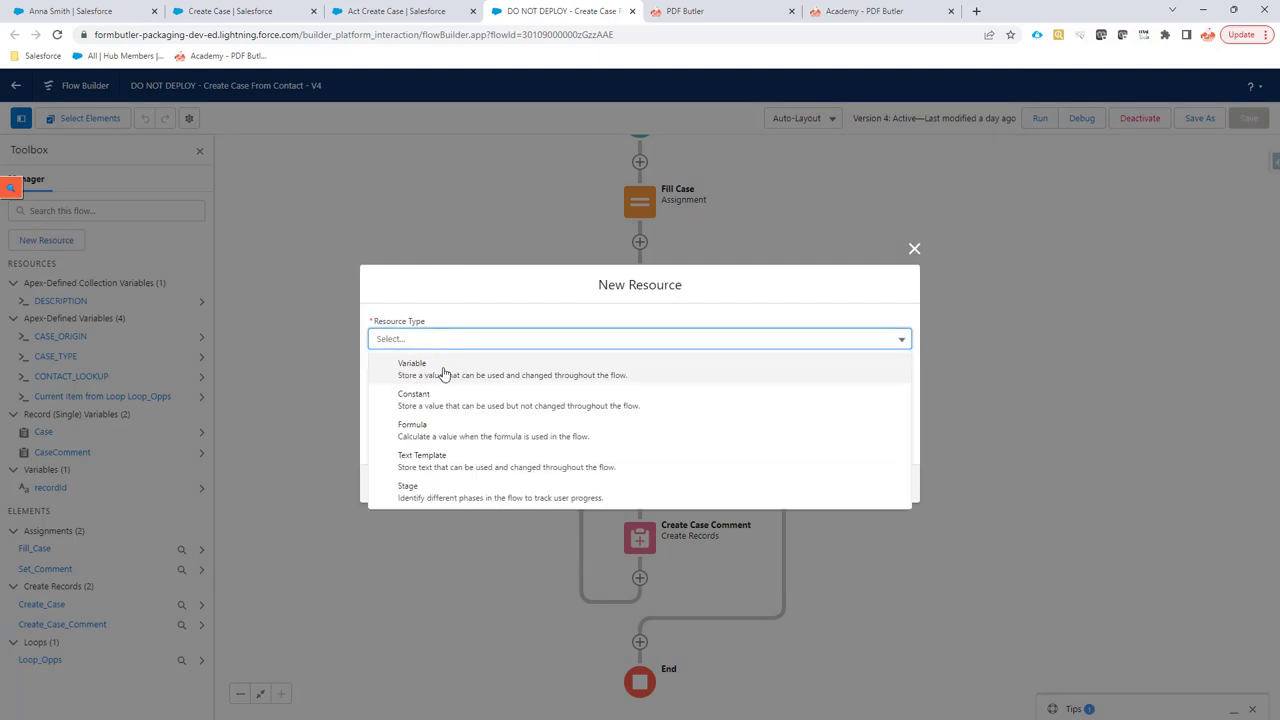
pyautogui.click(444, 373)
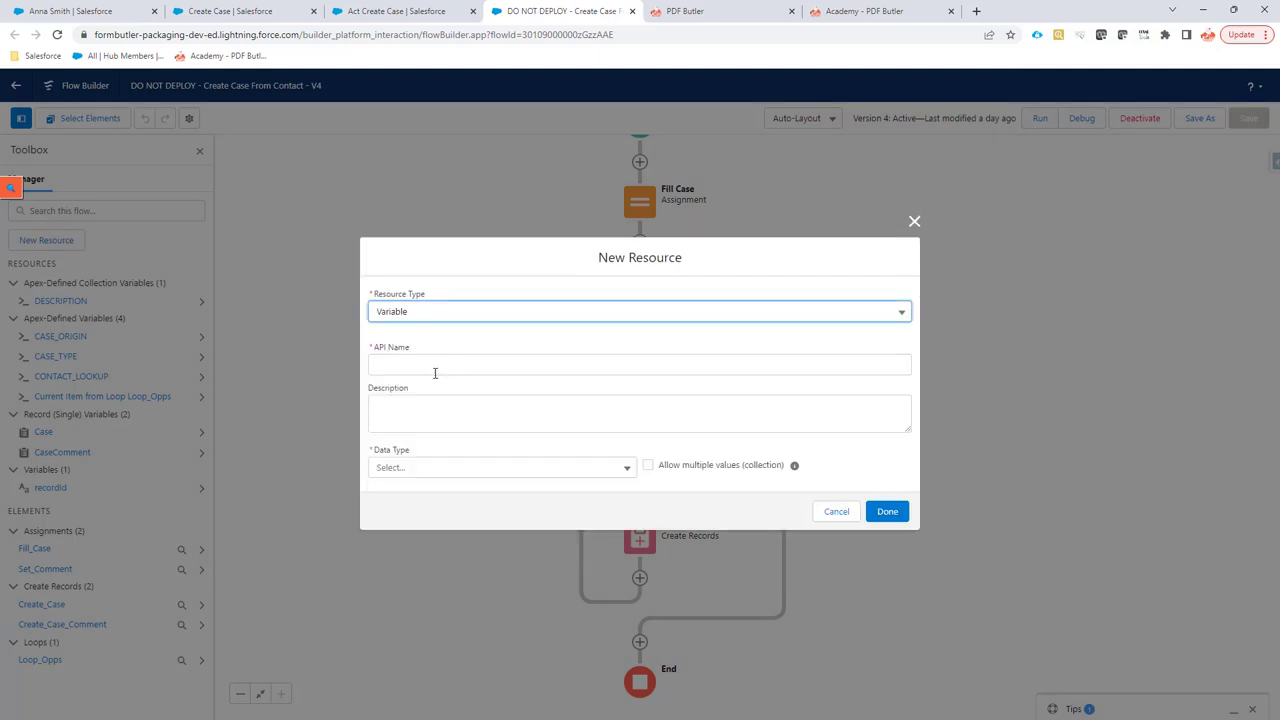
pyautogui.click(430, 366)
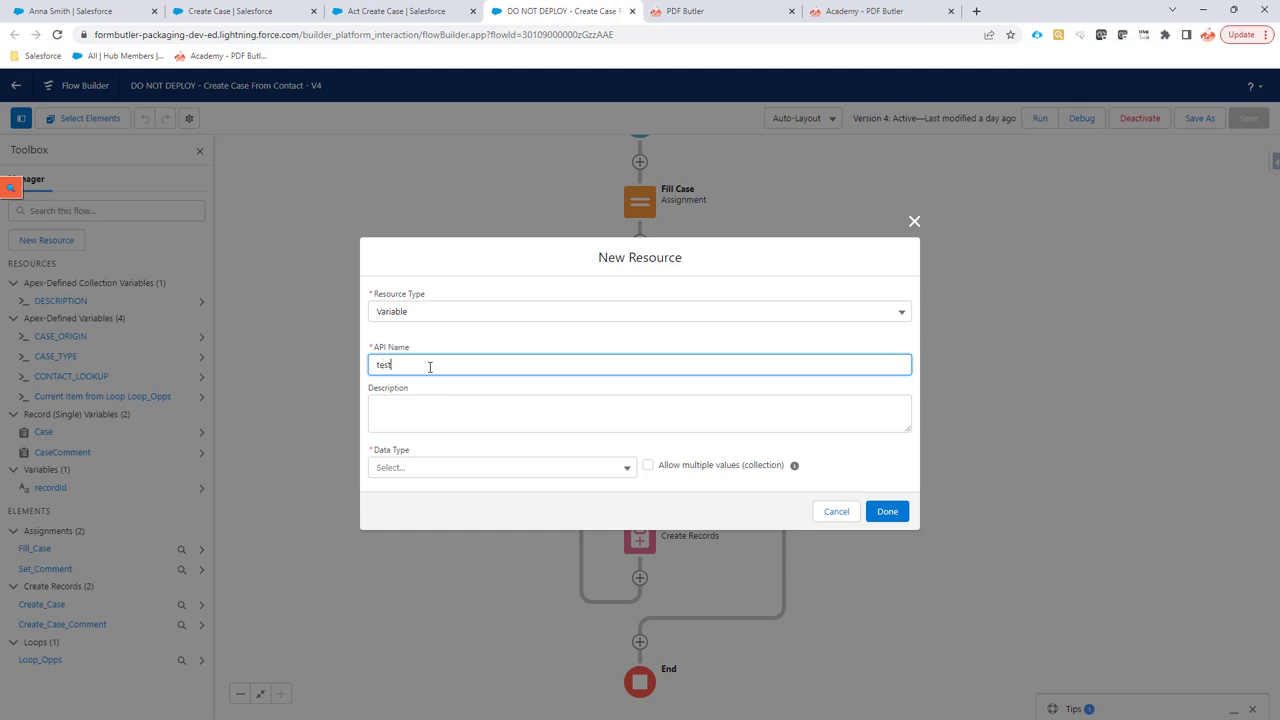
pyautogui.click(449, 468)
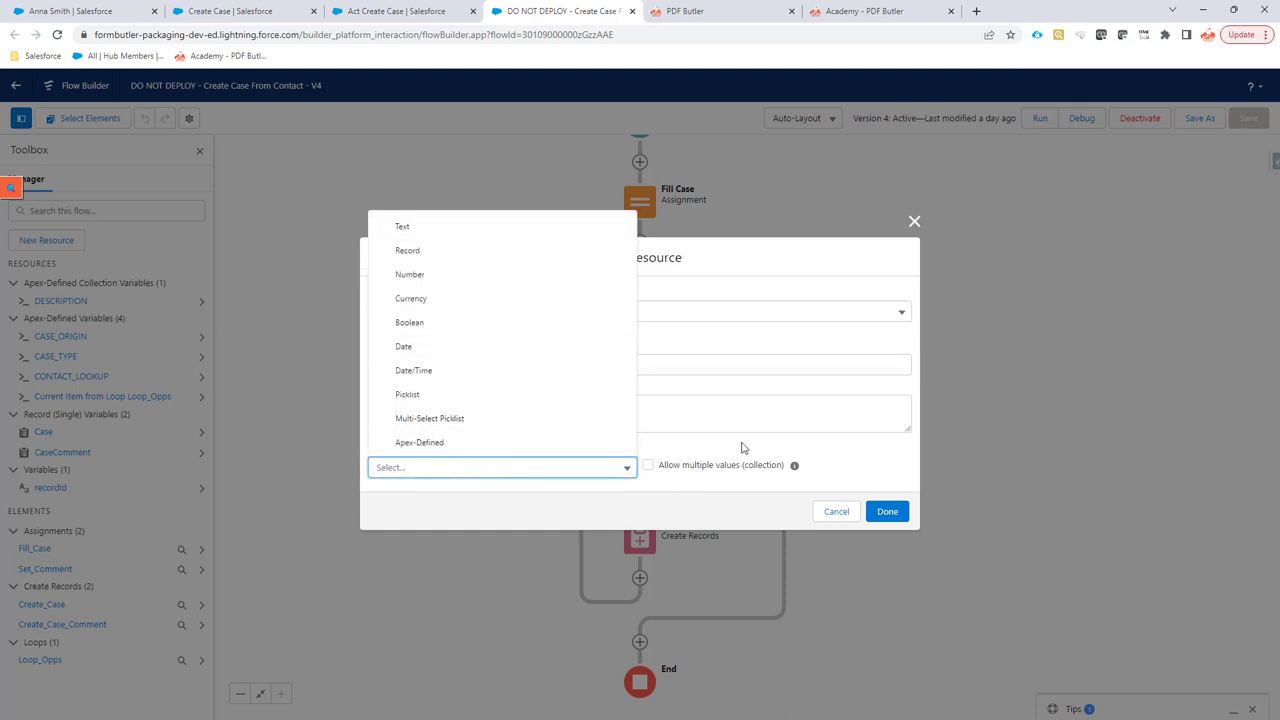
pyautogui.click(714, 398)
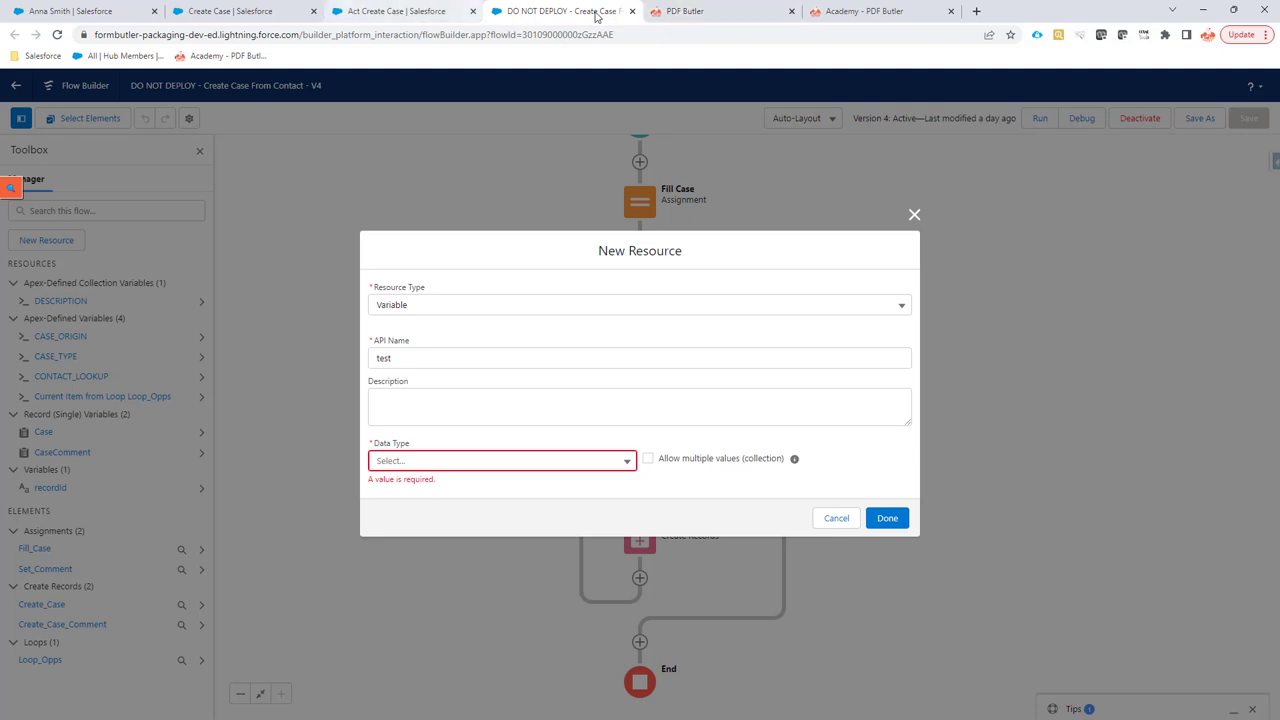
# Copy DESCRIPTION from the PDF Butler config and paste it as the variable's API name
pyautogui.click(700, 11)
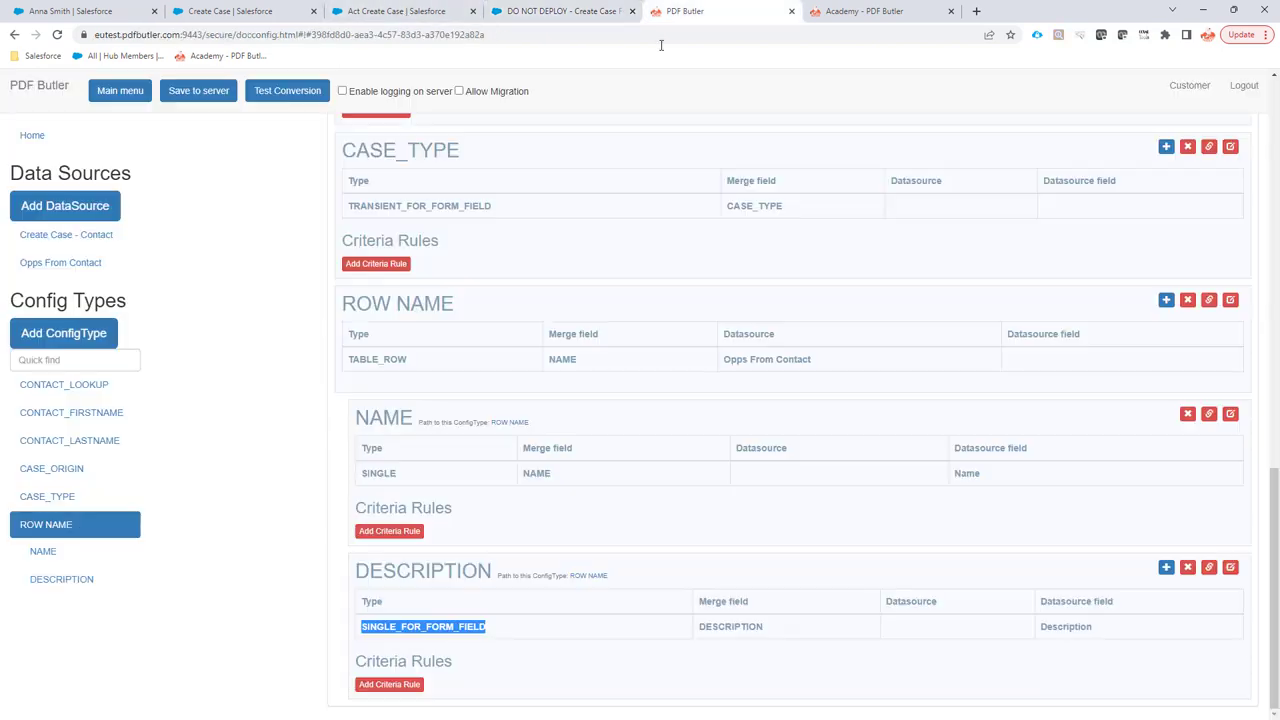
pyautogui.doubleClick(731, 626)
pyautogui.hotkey('ctrl', 'c')
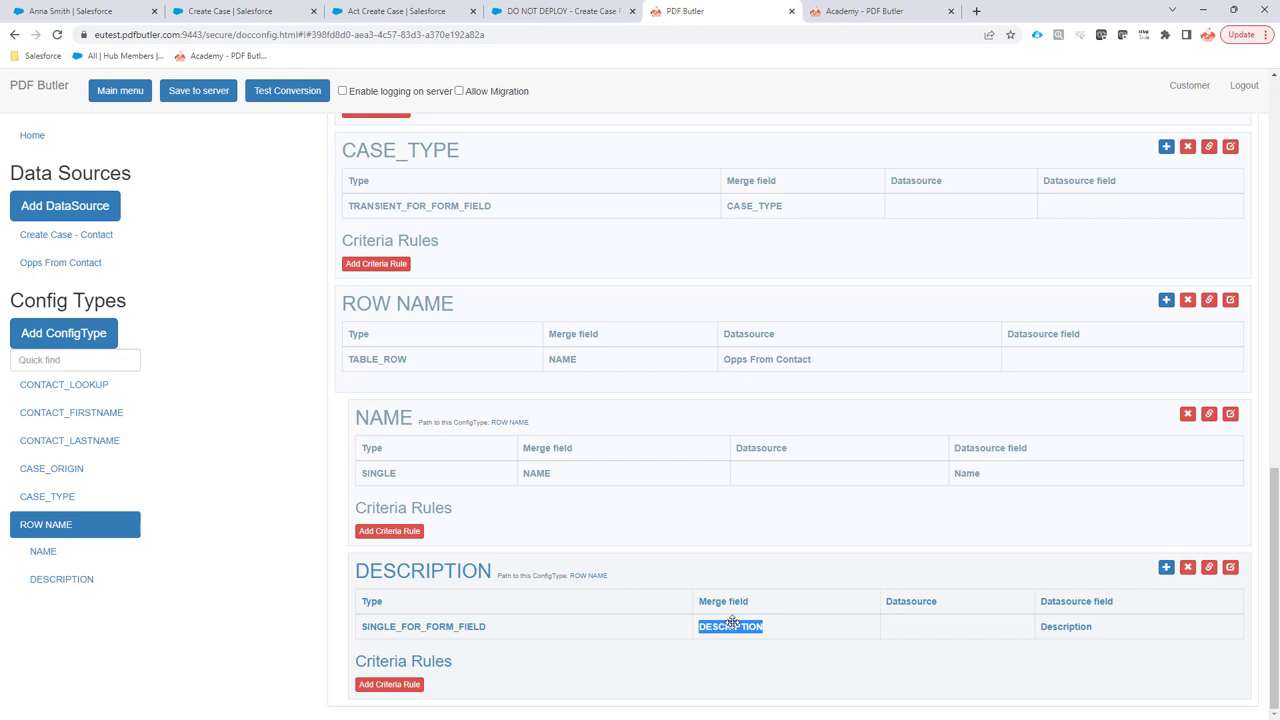
pyautogui.doubleClick(456, 626)
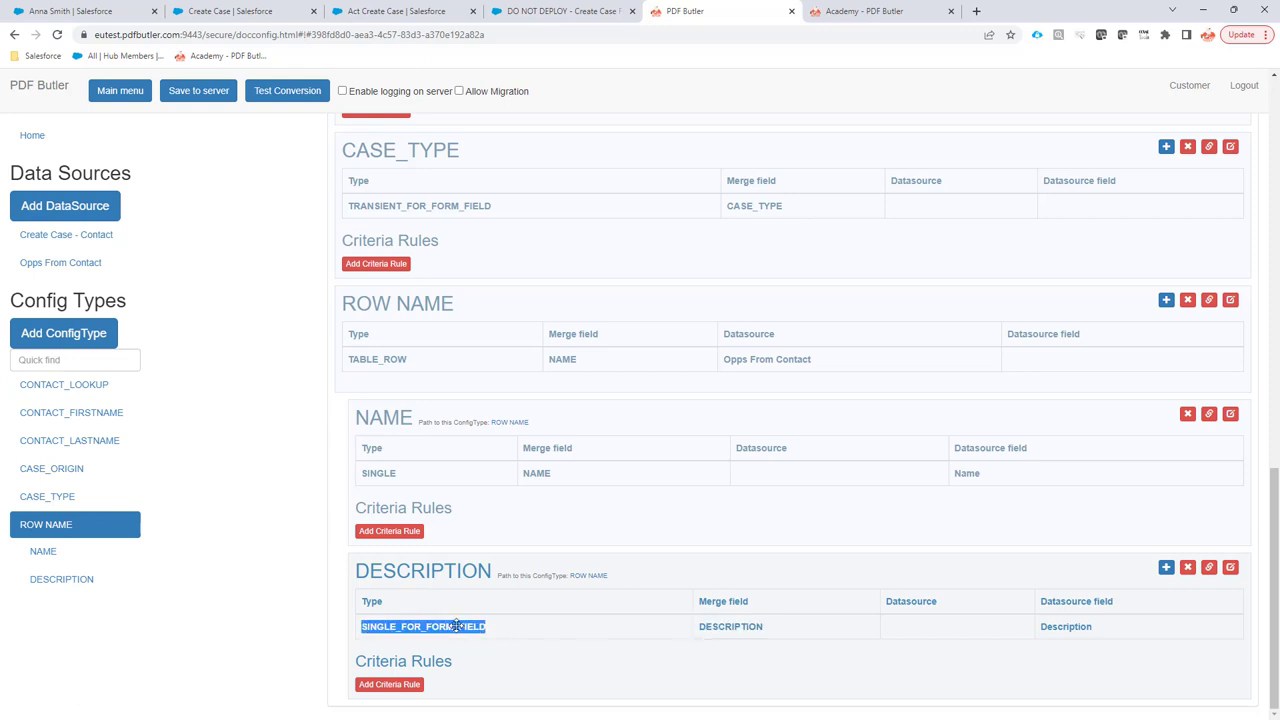
pyautogui.click(540, 14)
pyautogui.doubleClick(411, 360)
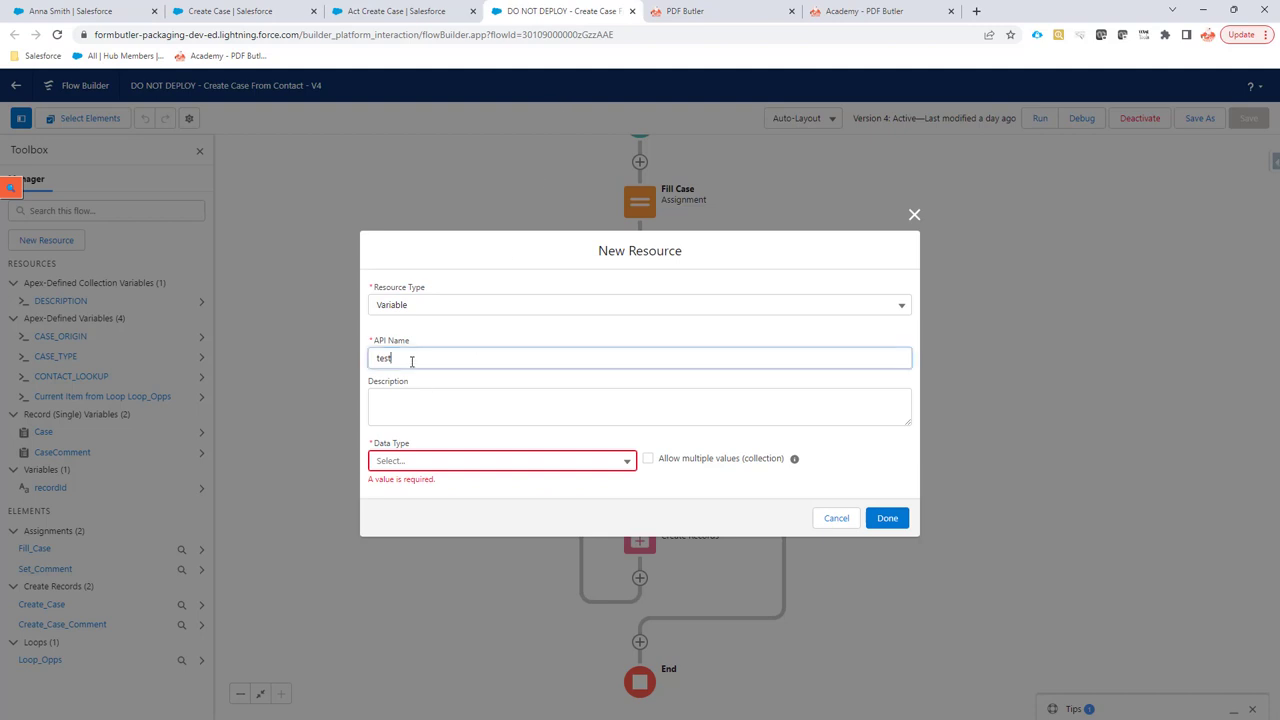
pyautogui.hotkey('ctrl', 'v')
# Make it an Apex-Defined input collection of cadmus_form__FormDataAndMetaFlow, then cancel the draft
pyautogui.click(459, 462)
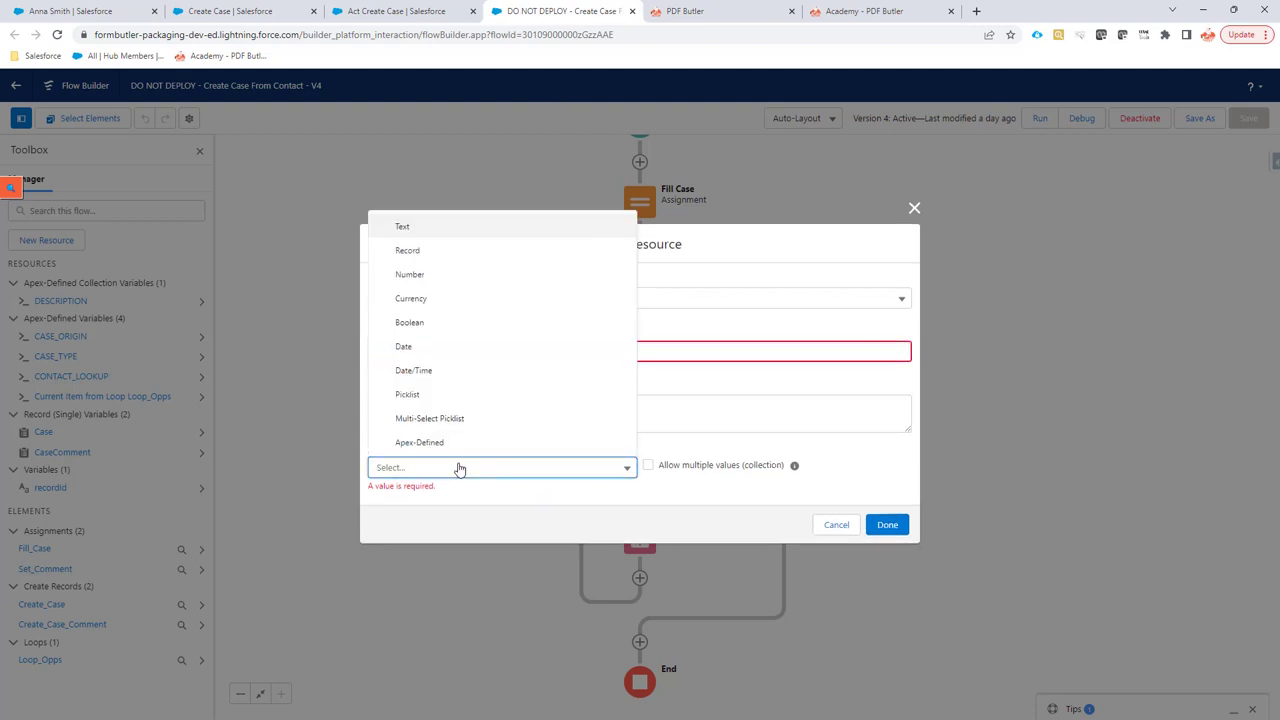
pyautogui.click(458, 444)
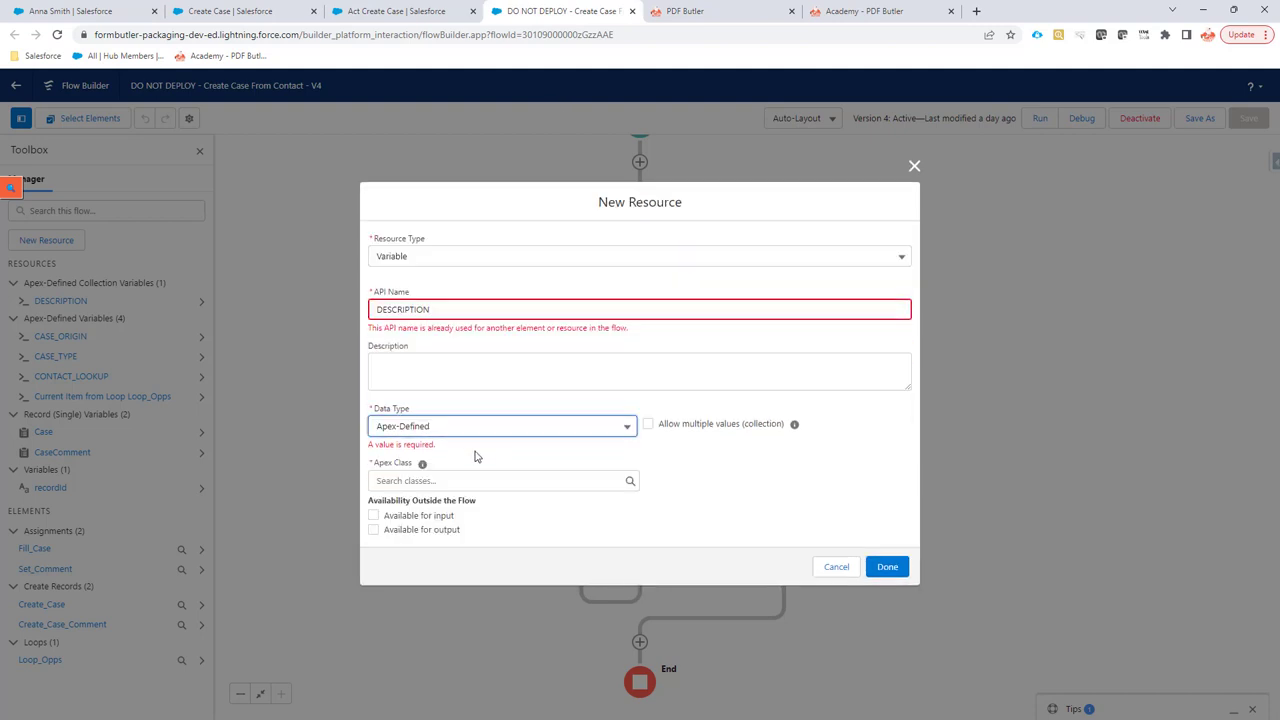
pyautogui.click(691, 429)
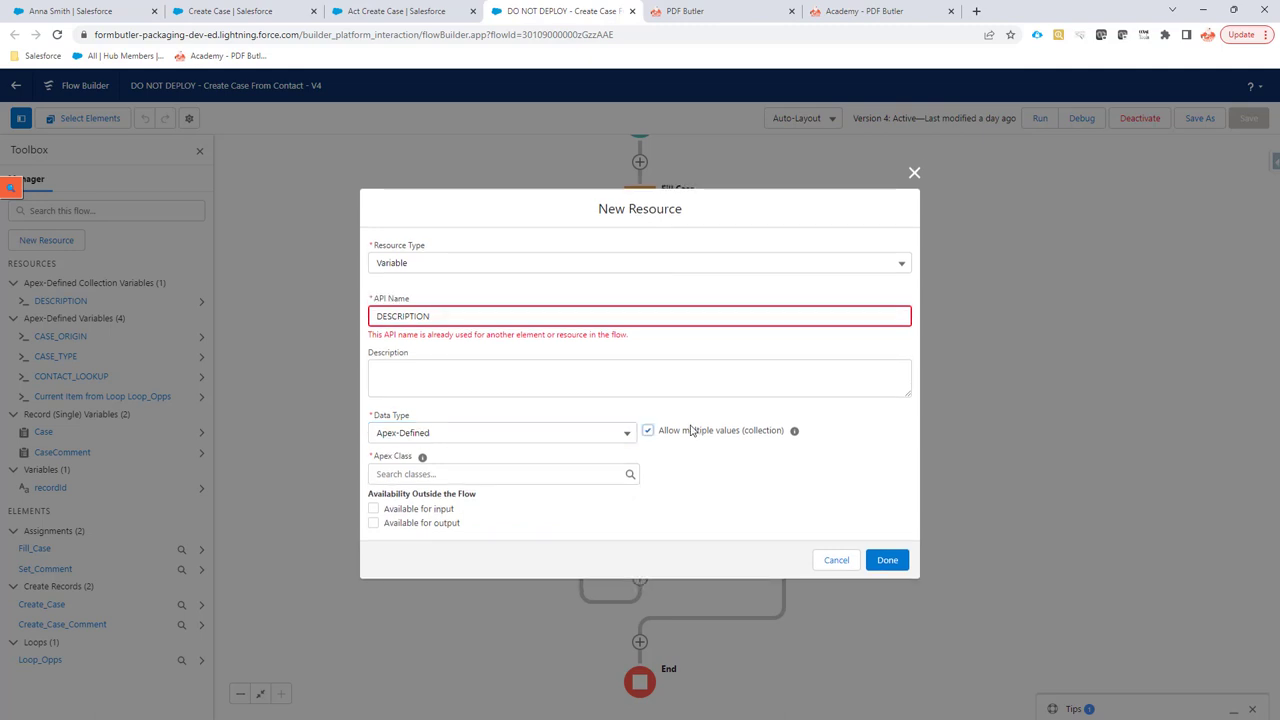
pyautogui.click(425, 511)
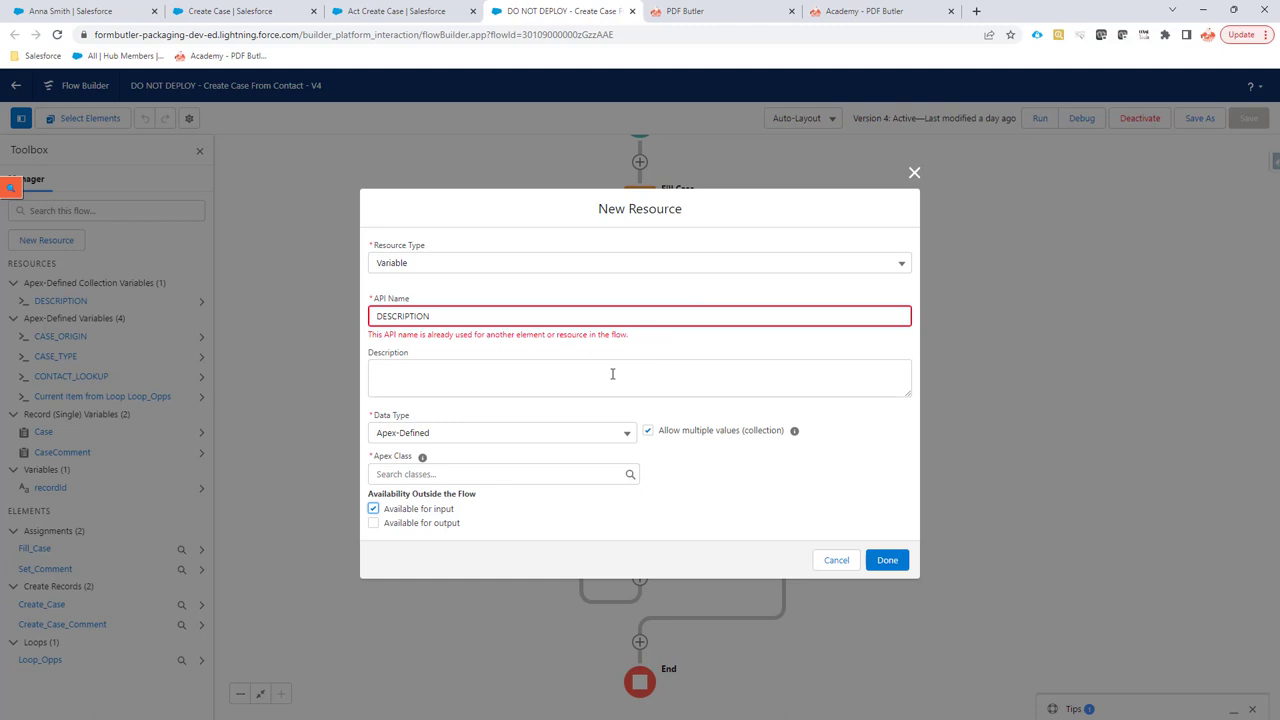
pyautogui.click(398, 475)
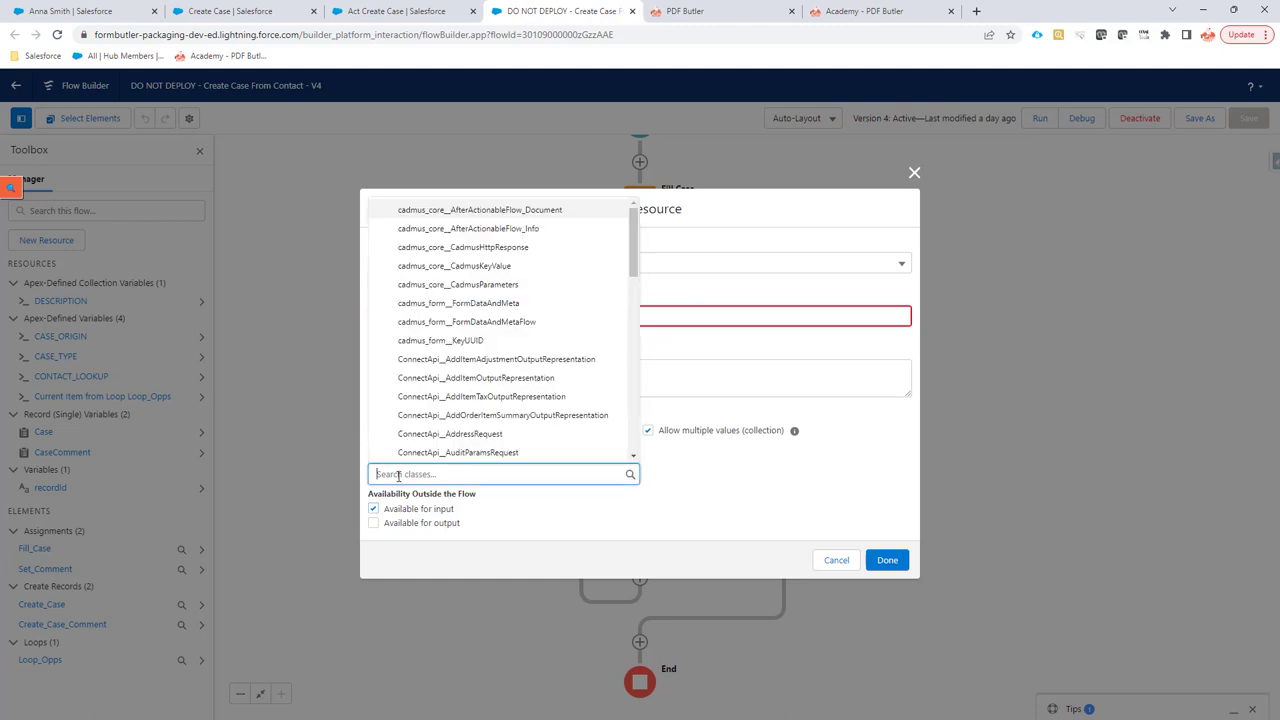
pyautogui.write('form')
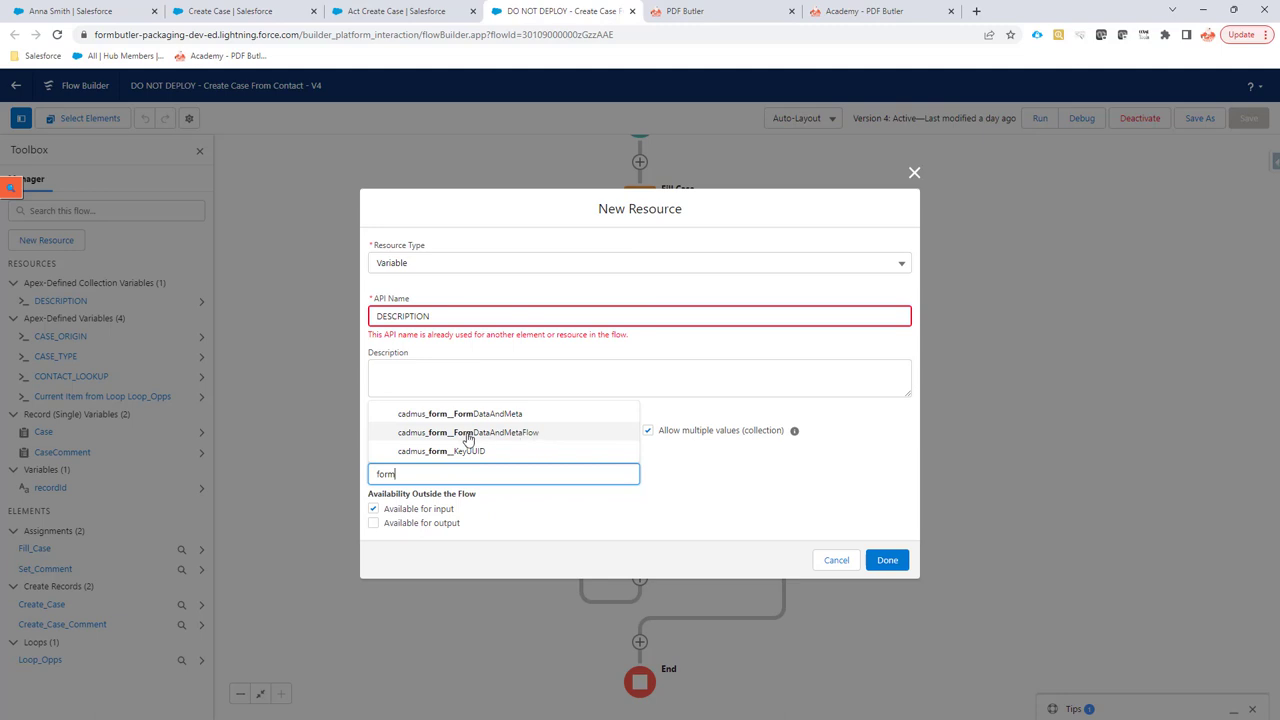
pyautogui.click(525, 437)
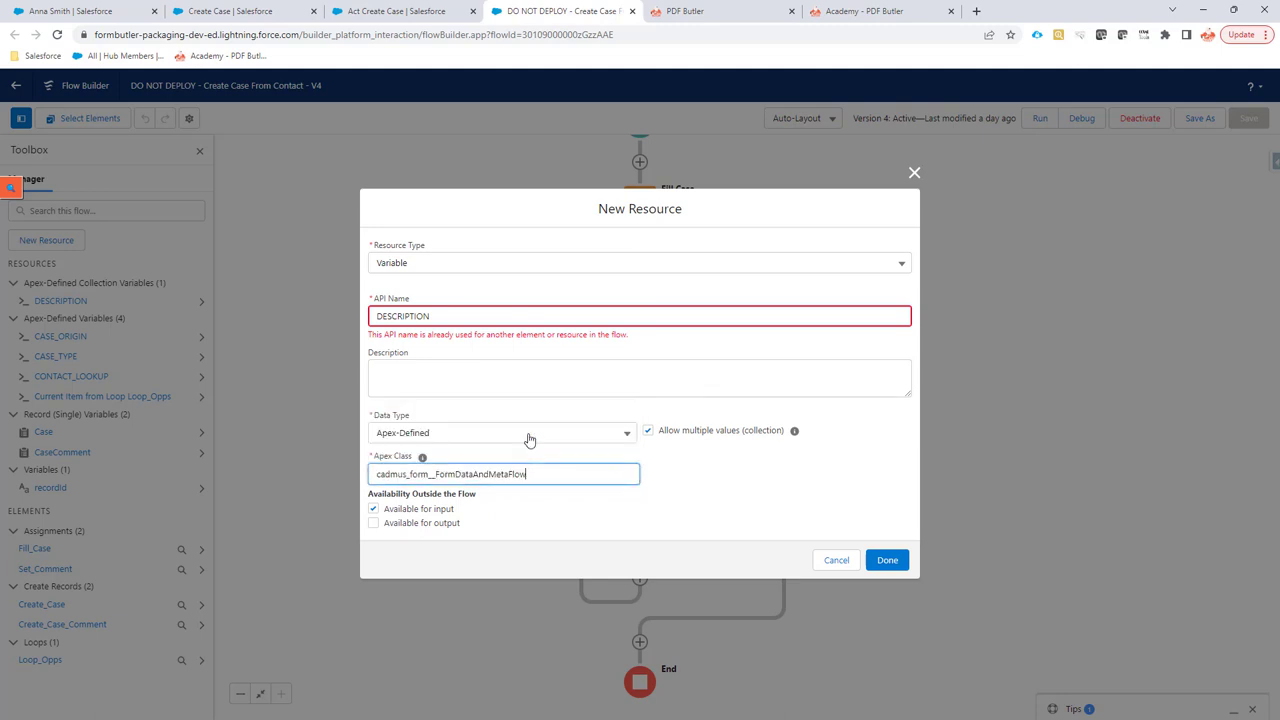
pyautogui.click(836, 562)
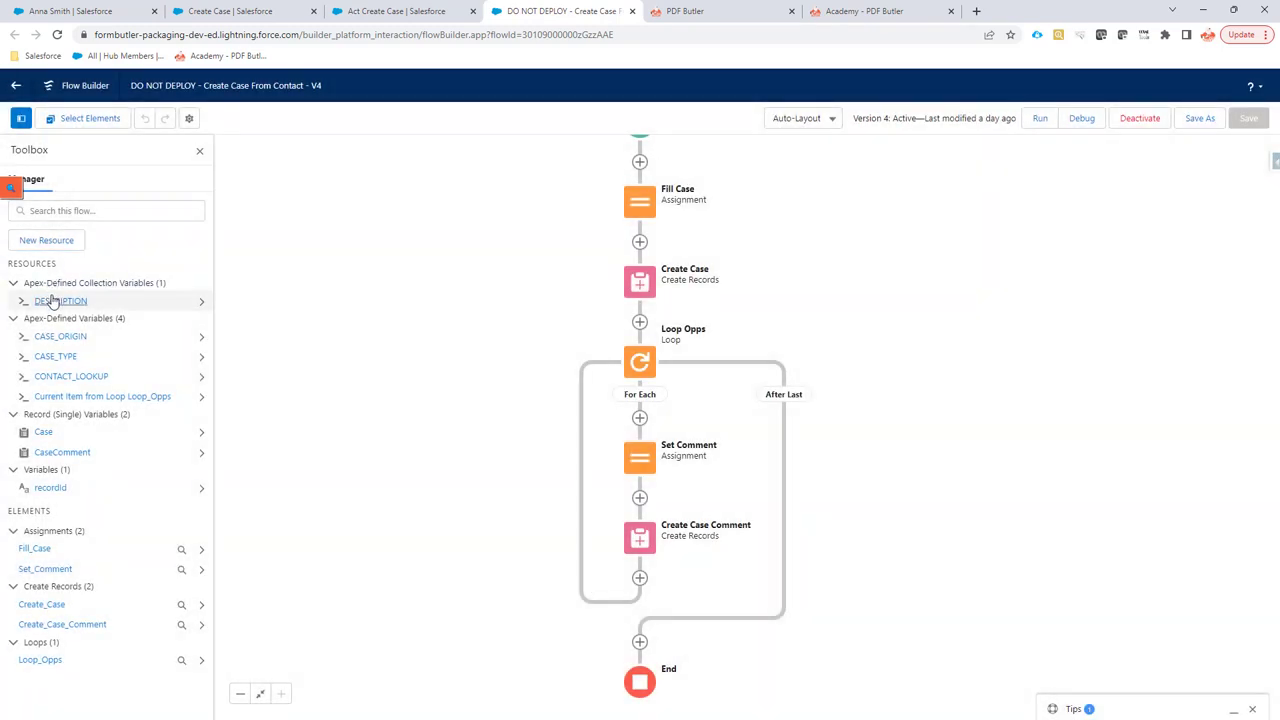
pyautogui.click(51, 298)
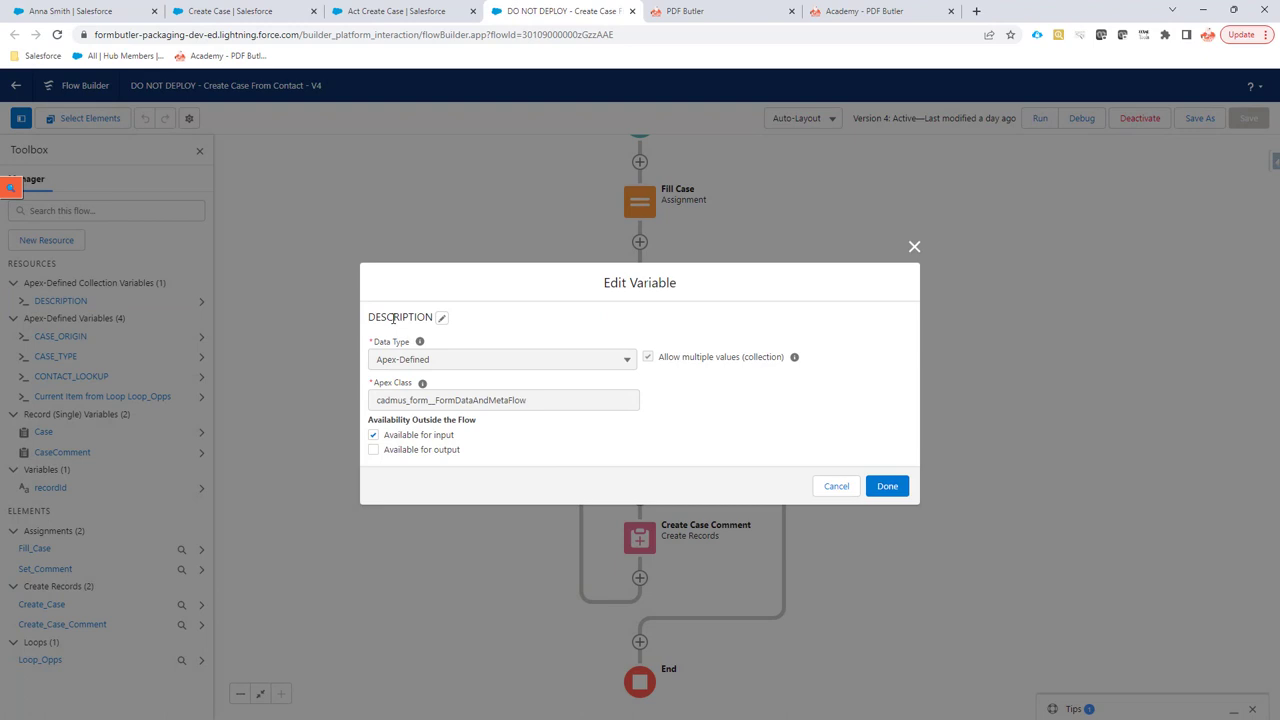
pyautogui.click(697, 14)
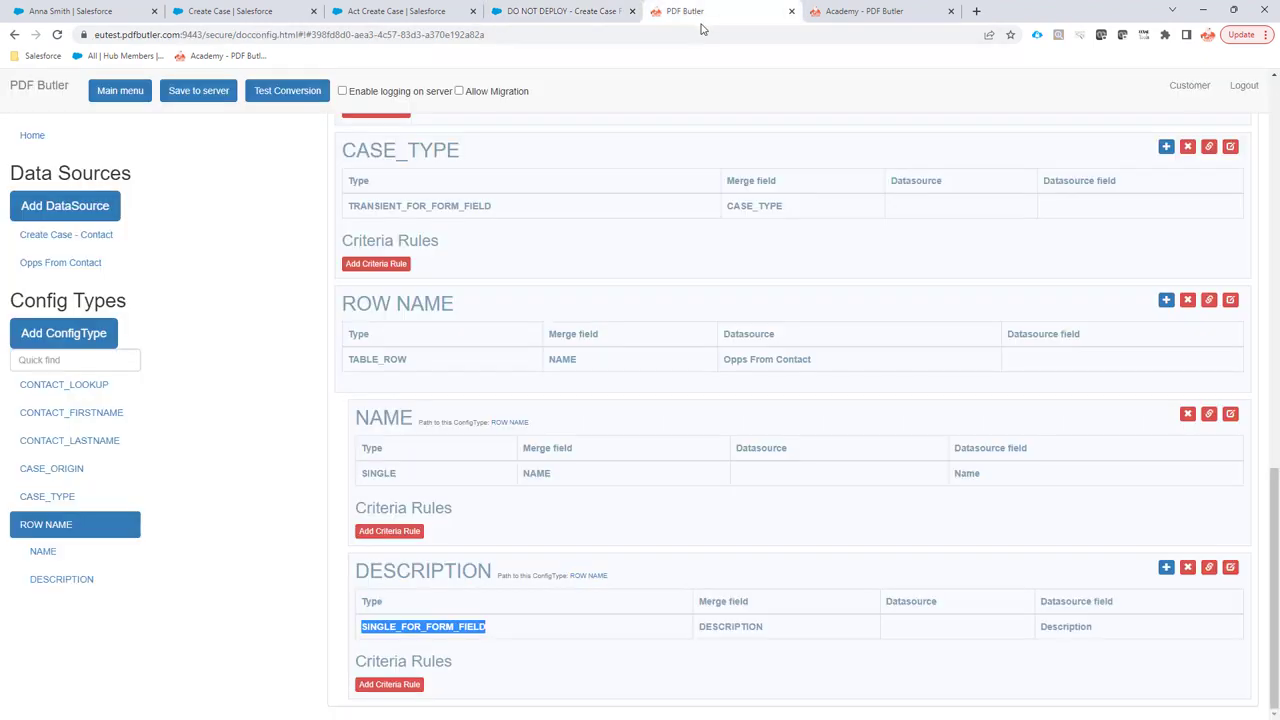
pyautogui.doubleClick(734, 626)
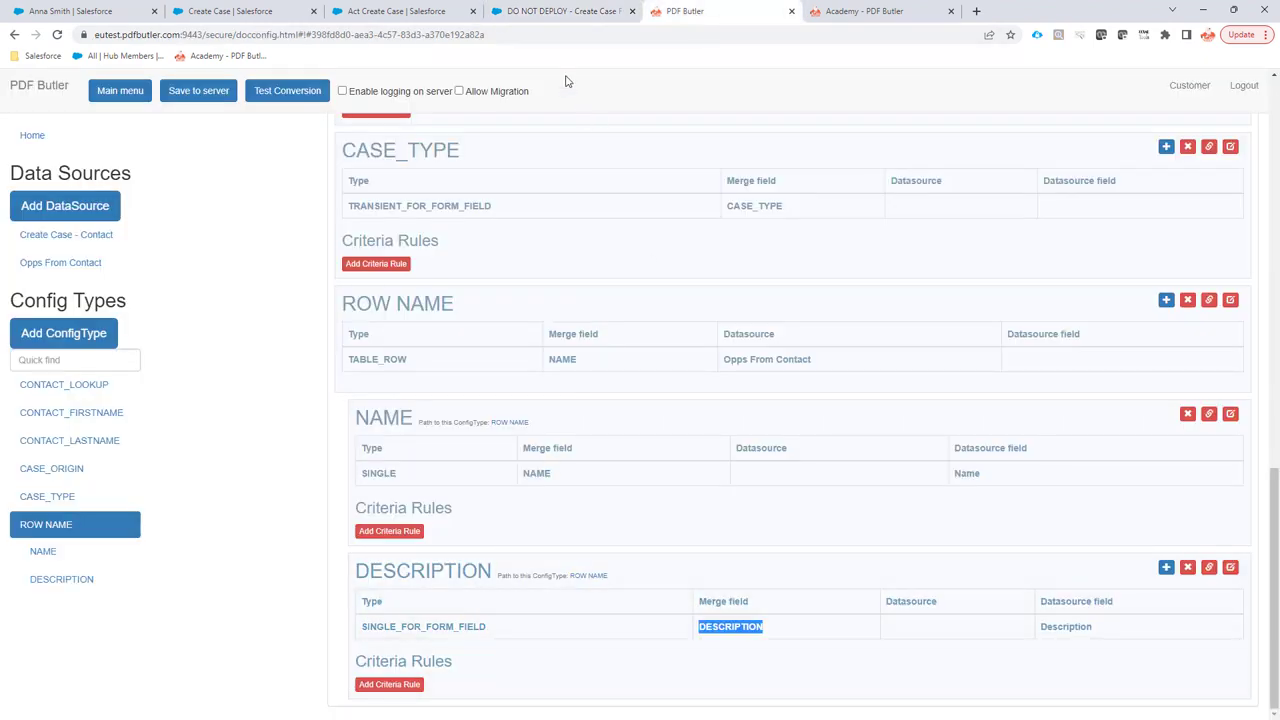
pyautogui.click(556, 16)
pyautogui.doubleClick(405, 397)
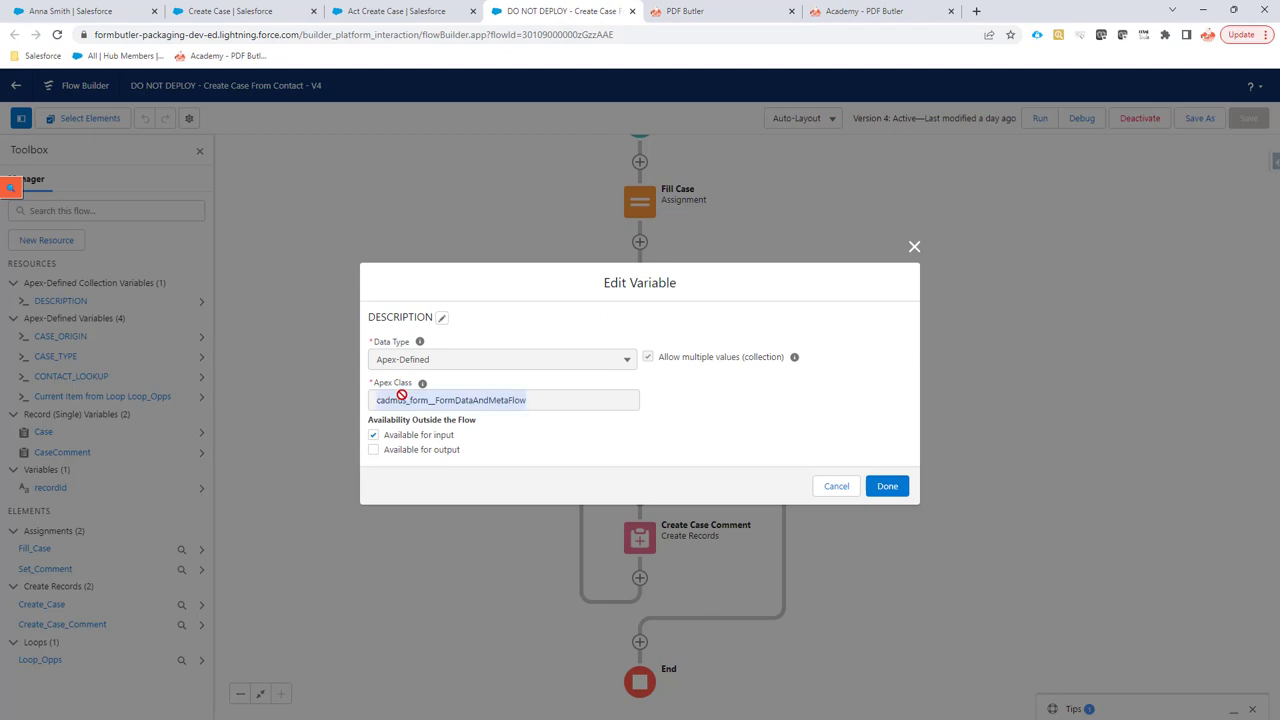
pyautogui.moveTo(673, 360); pyautogui.dragTo(758, 357)
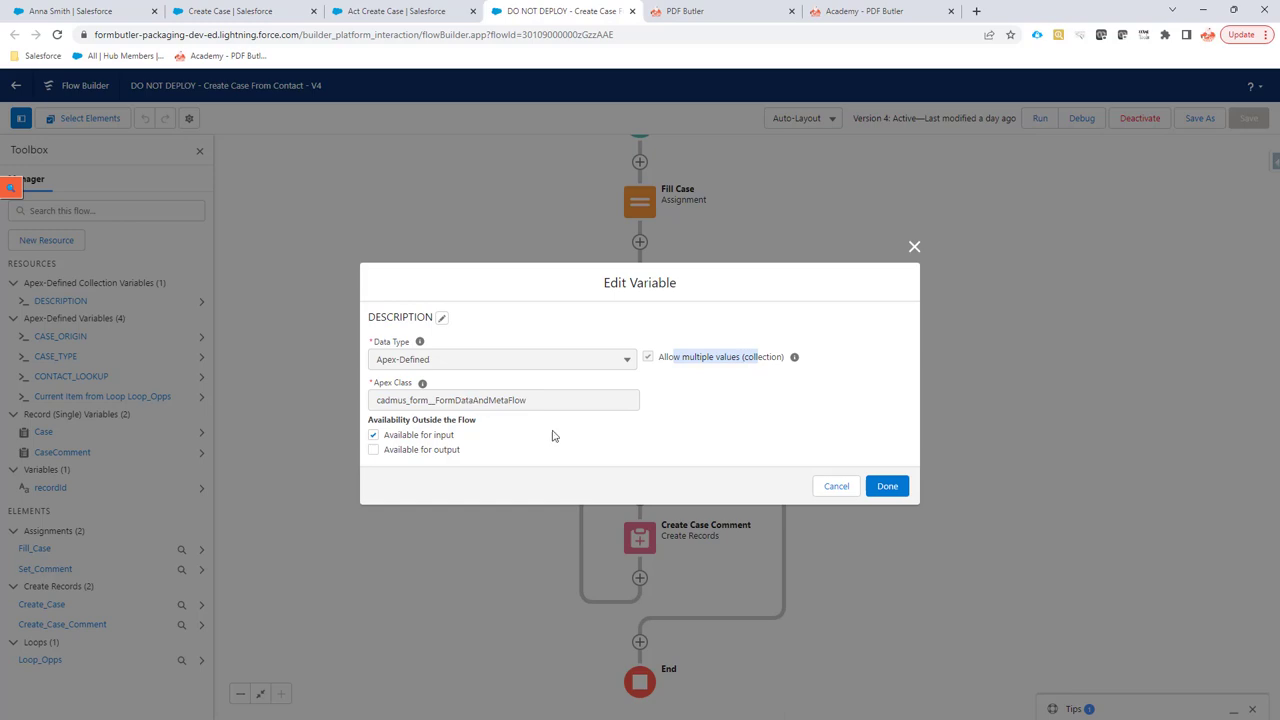
pyautogui.click(837, 486)
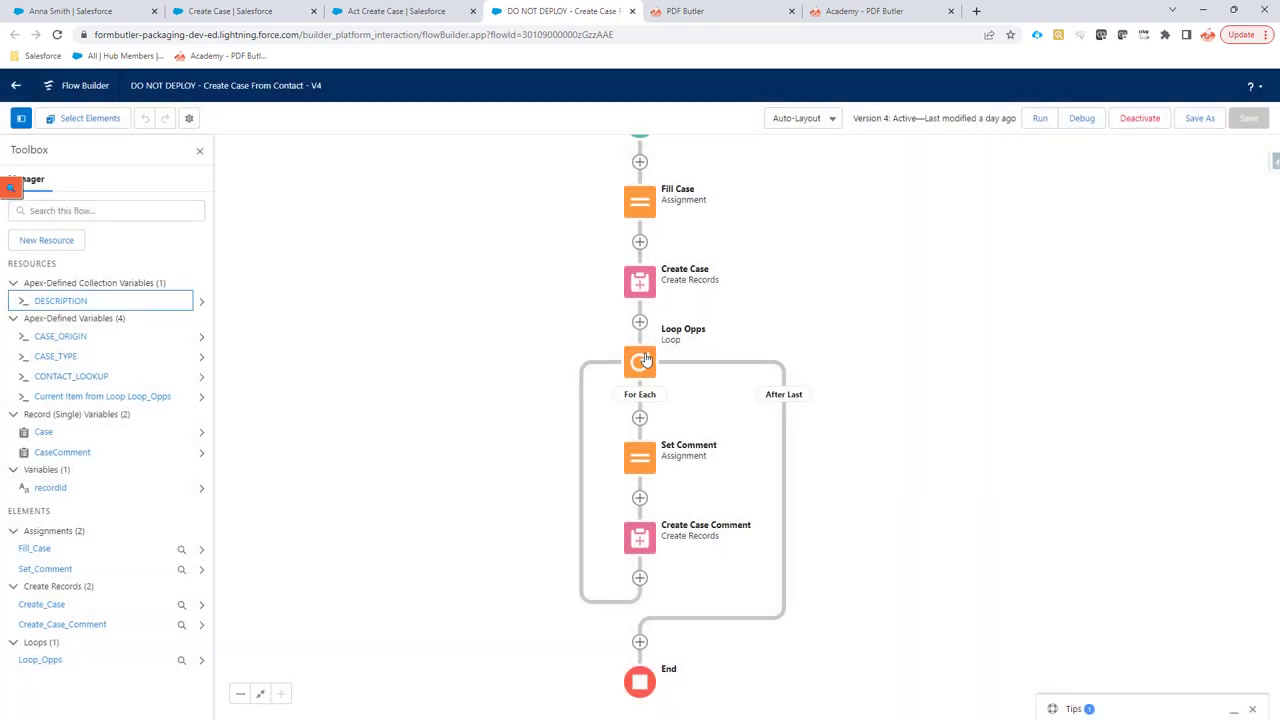
pyautogui.doubleClick(639, 366)
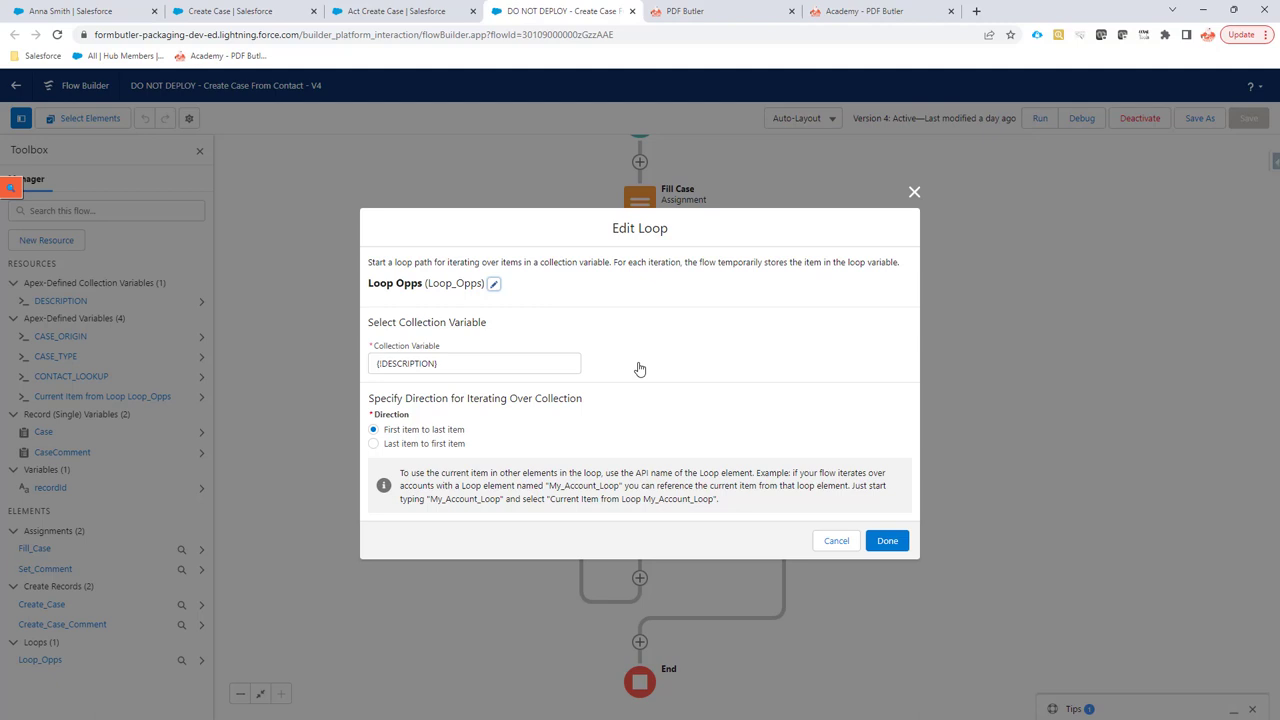
pyautogui.click(489, 360)
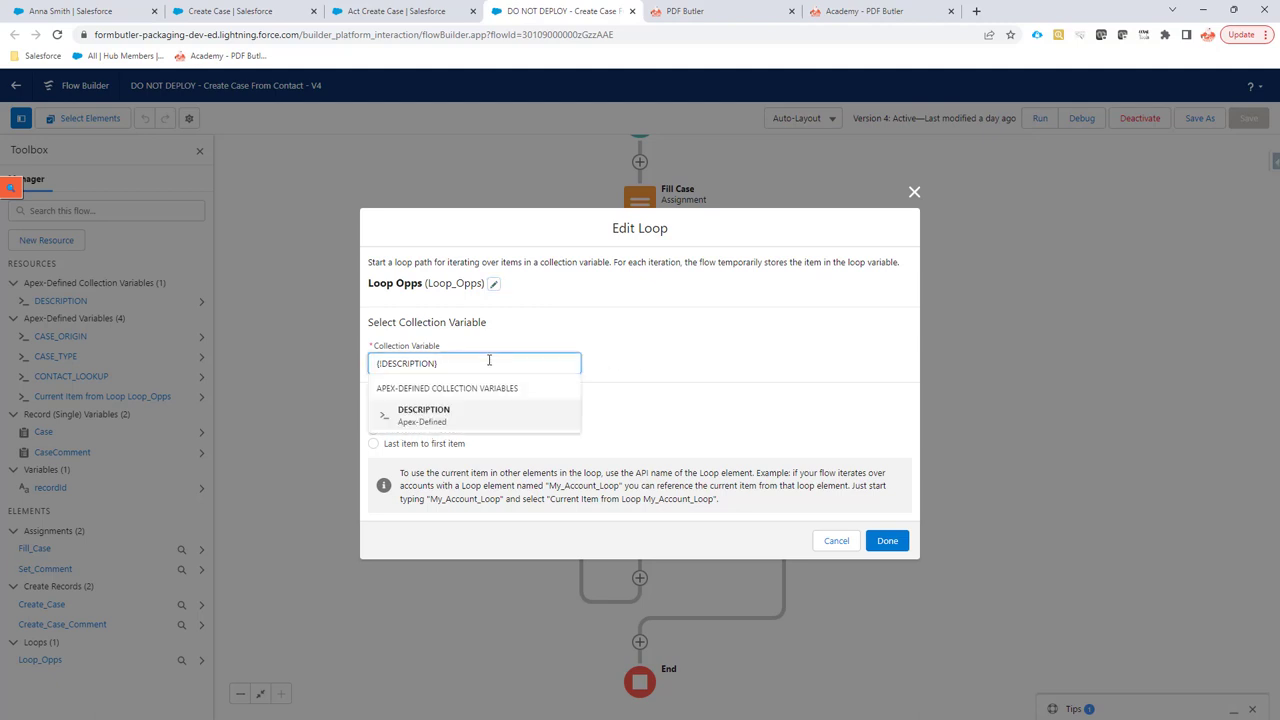
pyautogui.click(795, 388)
pyautogui.click(836, 540)
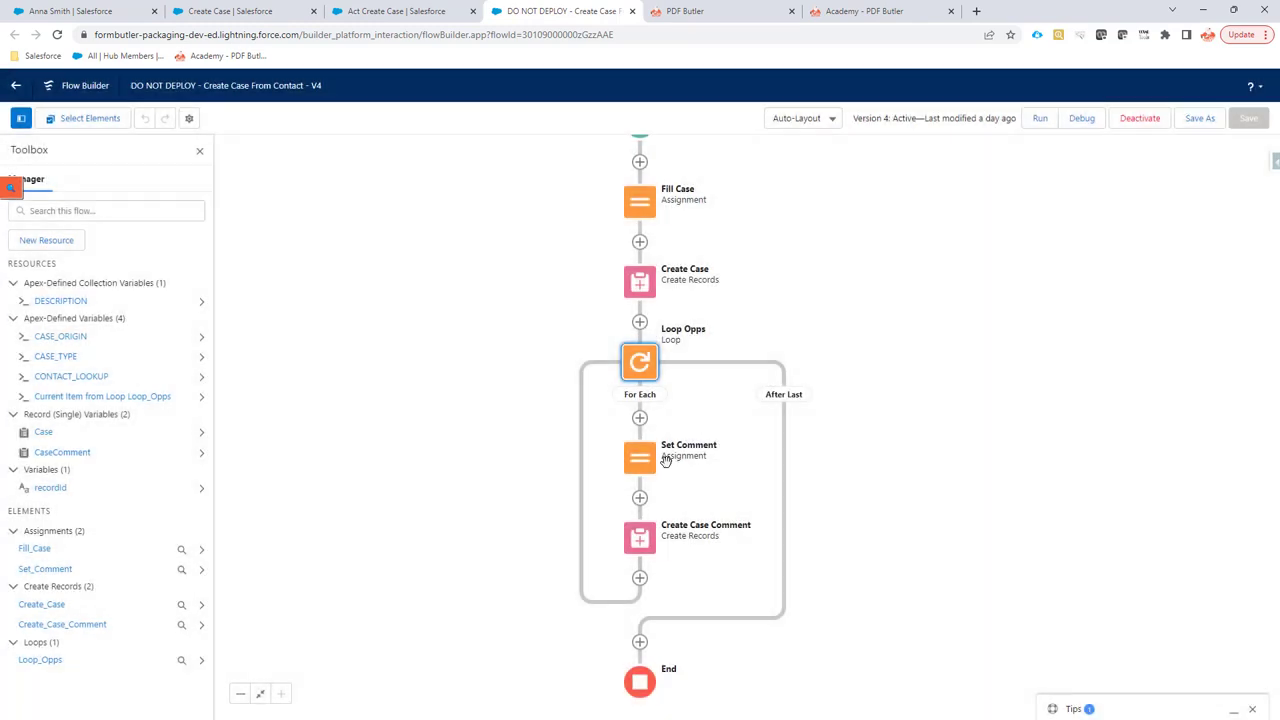
pyautogui.doubleClick(646, 465)
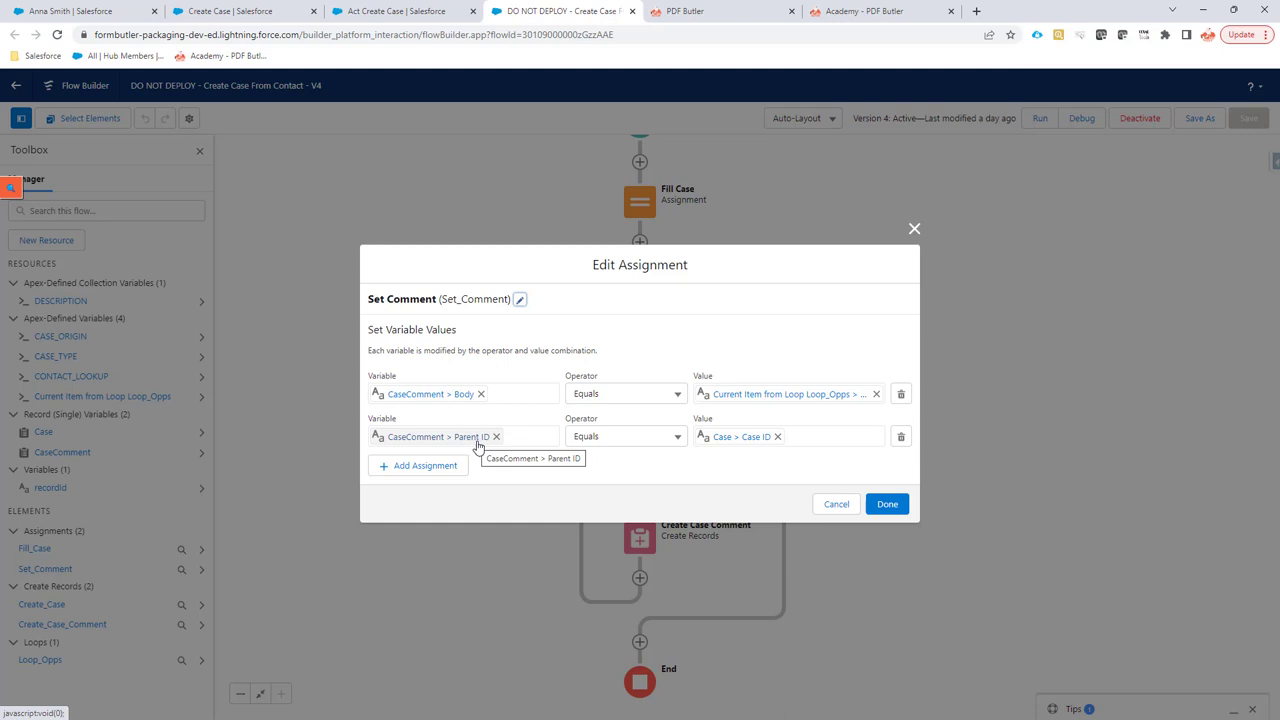
pyautogui.click(834, 510)
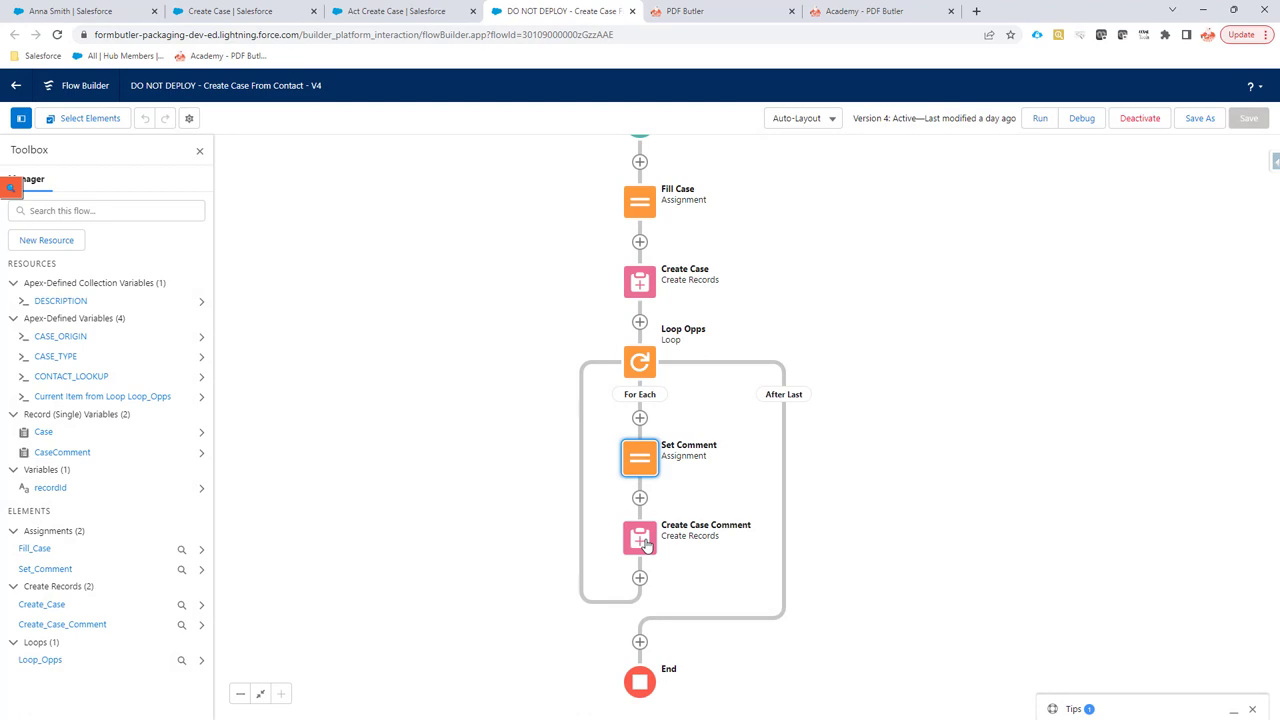
pyautogui.doubleClick(641, 540)
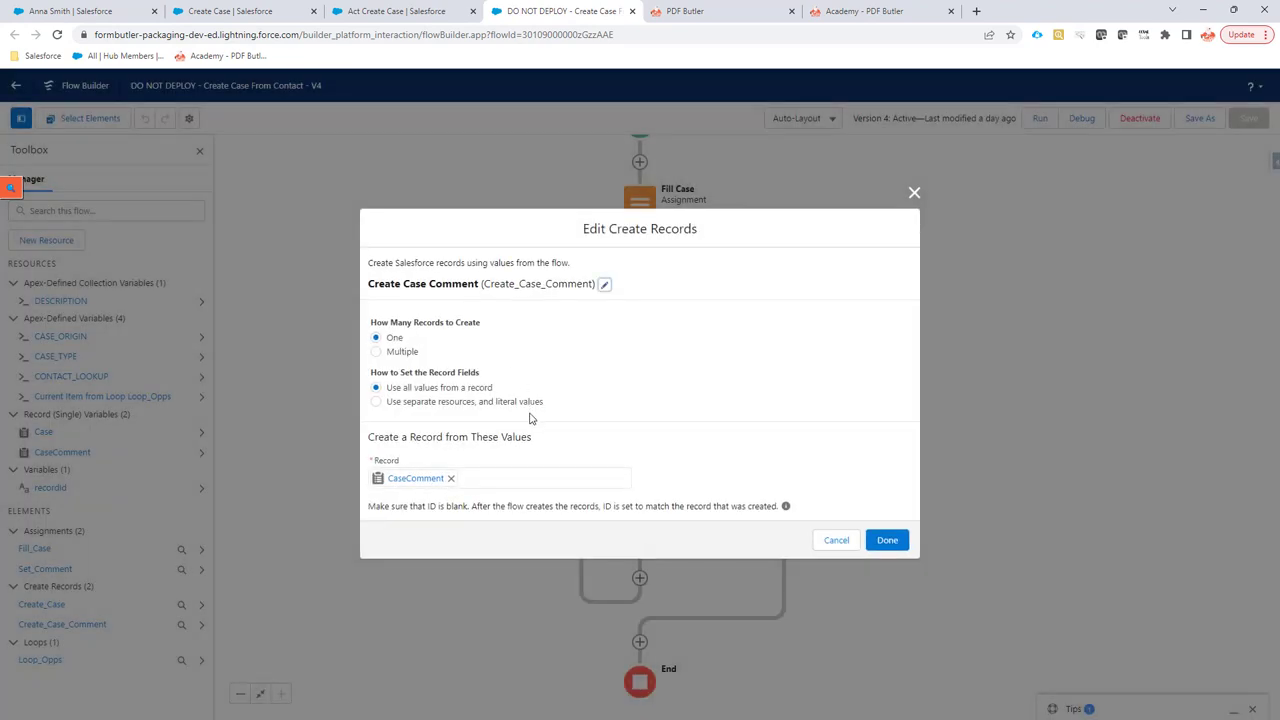
pyautogui.click(836, 540)
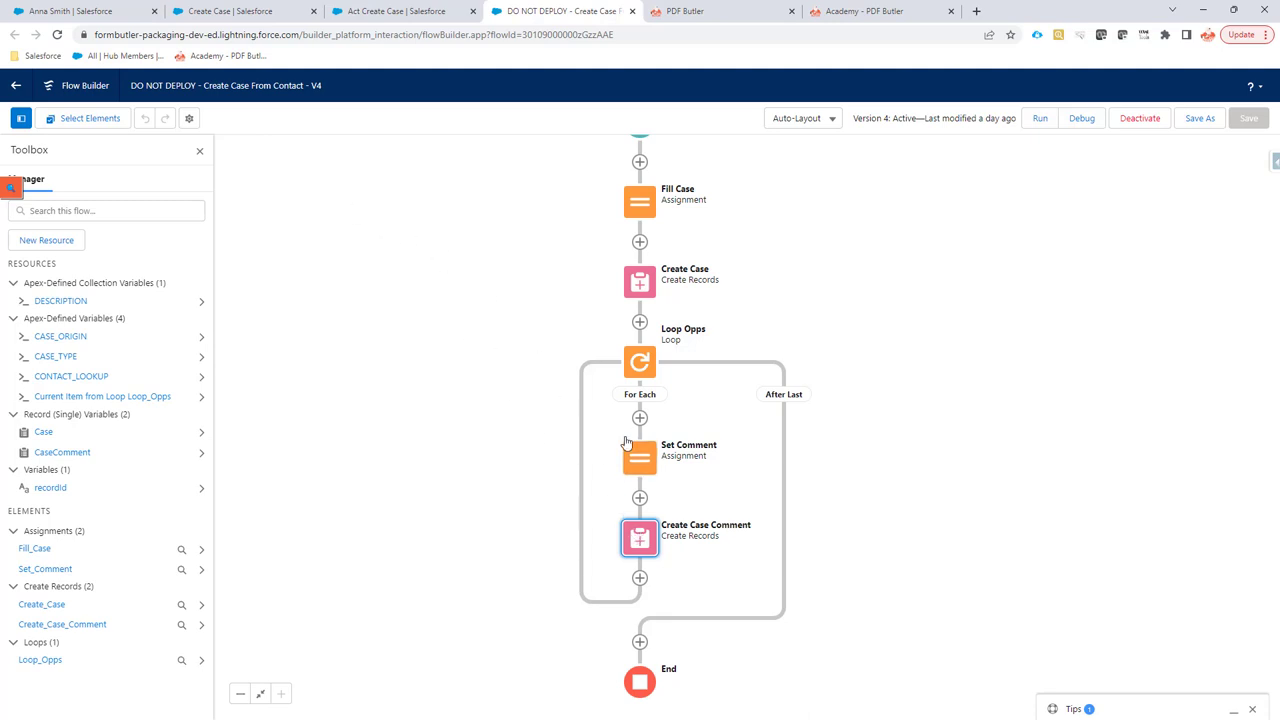
# Generate the Create Case PDF from the contact, check the Act Create Case record, and view the form
pyautogui.click(60, 11)
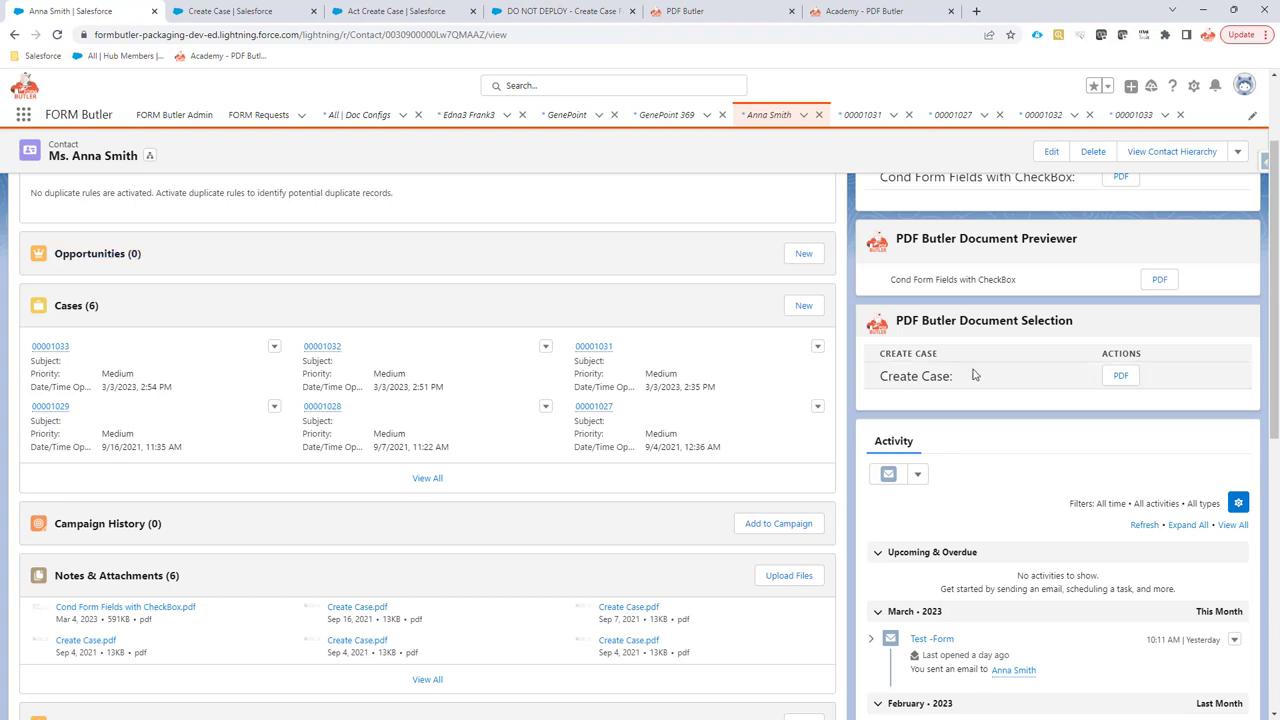
pyautogui.click(1118, 376)
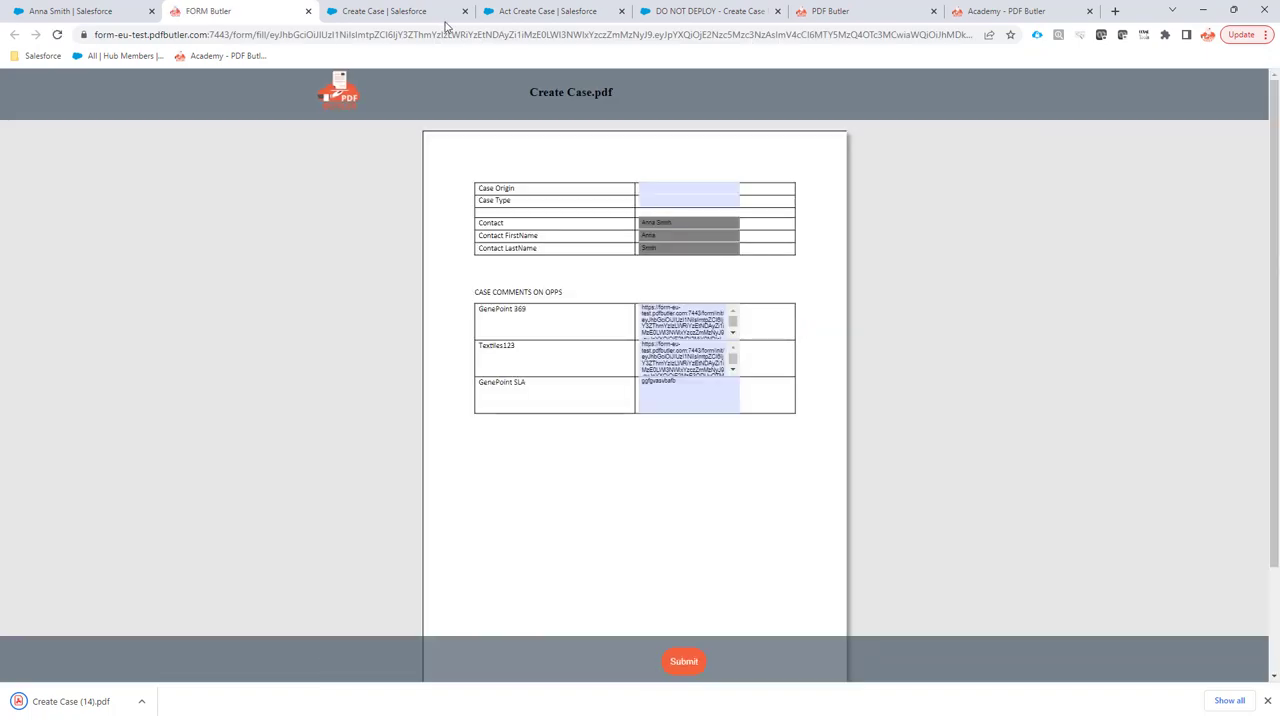
pyautogui.click(519, 17)
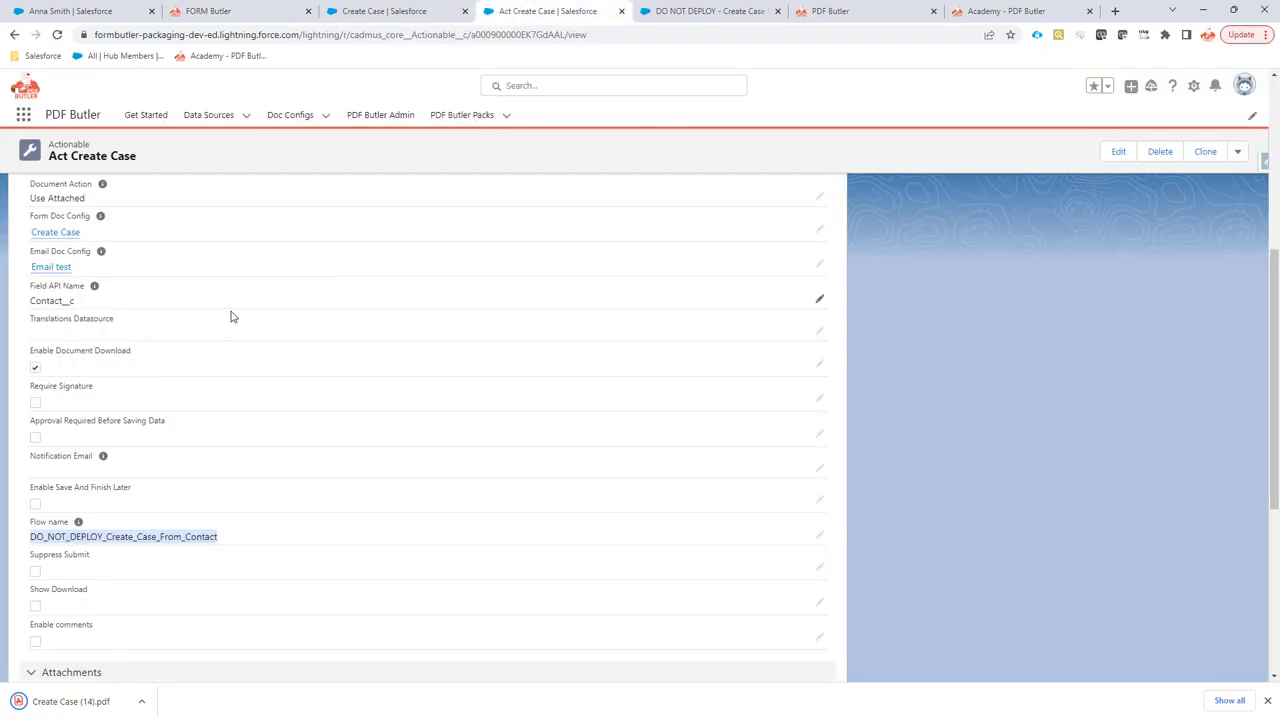
pyautogui.scroll(2, 202, 322)
pyautogui.moveTo(200, 265); pyautogui.dragTo(174, 265)
pyautogui.click(243, 14)
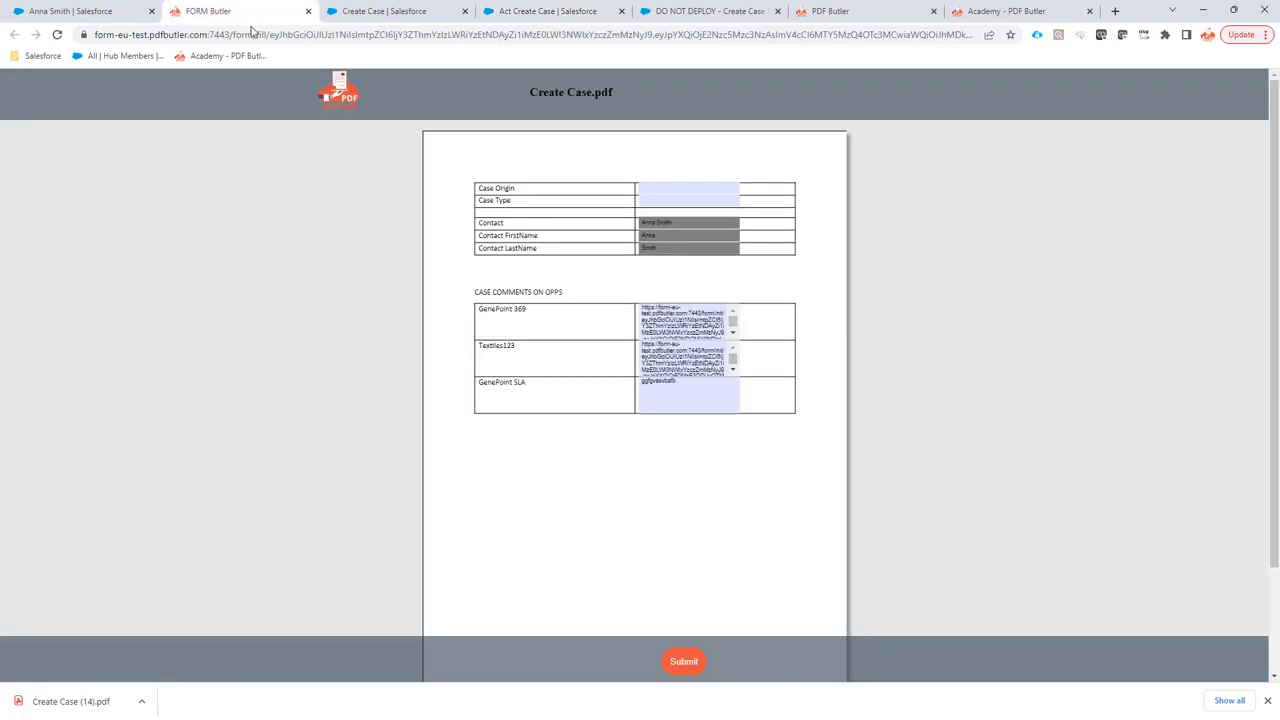
# Enter Case Origin Web, Case Type Other, and comments Comment 1, Coment2 and Comment 3
pyautogui.click(651, 190)
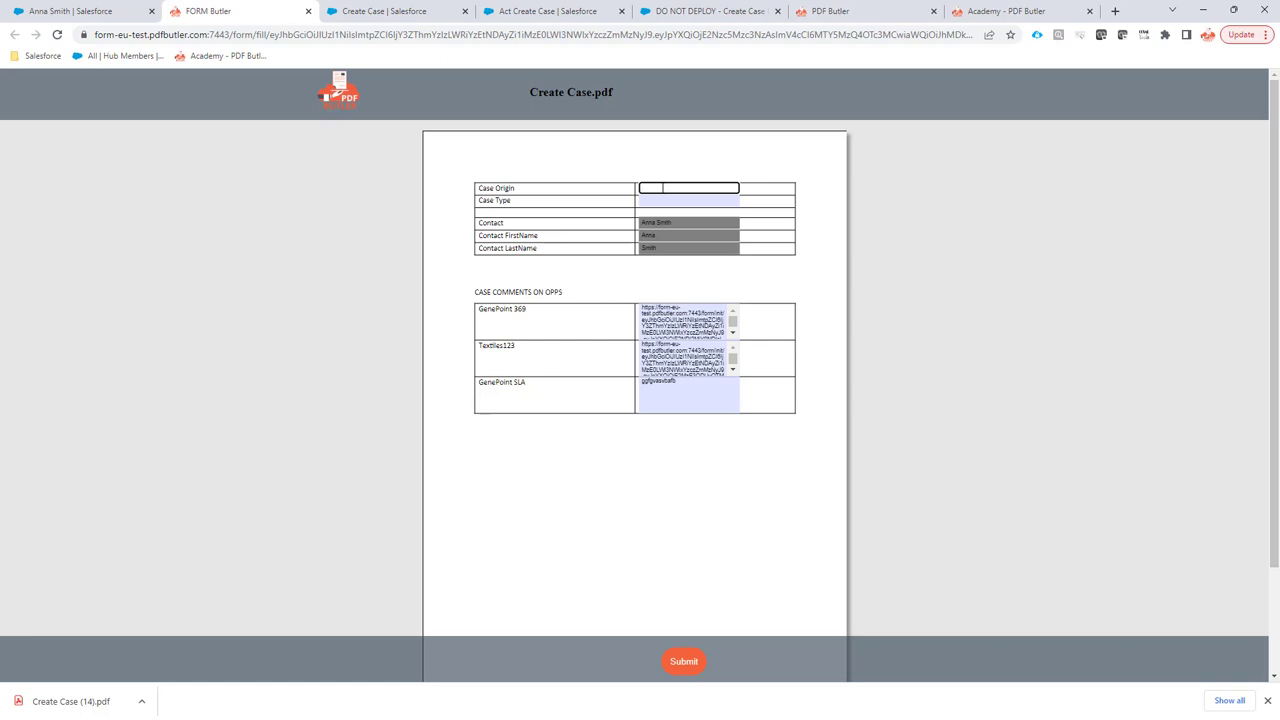
pyautogui.press('Tab')
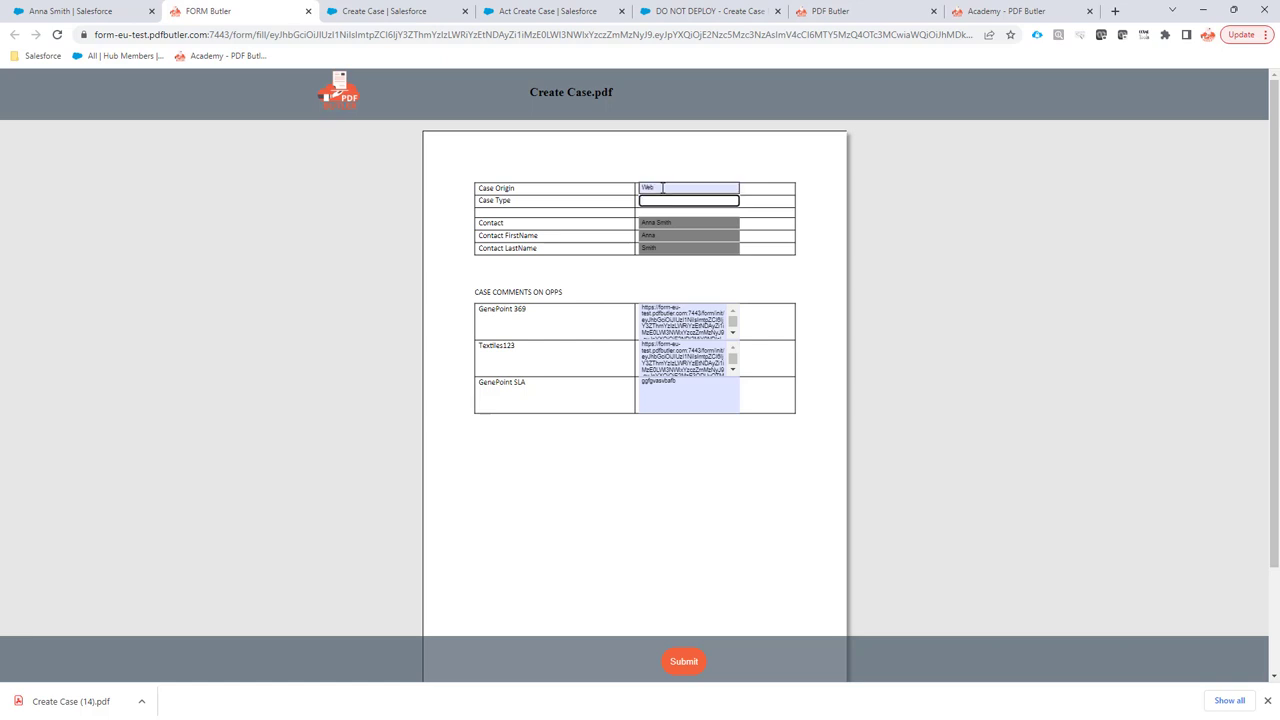
pyautogui.press('Tab')
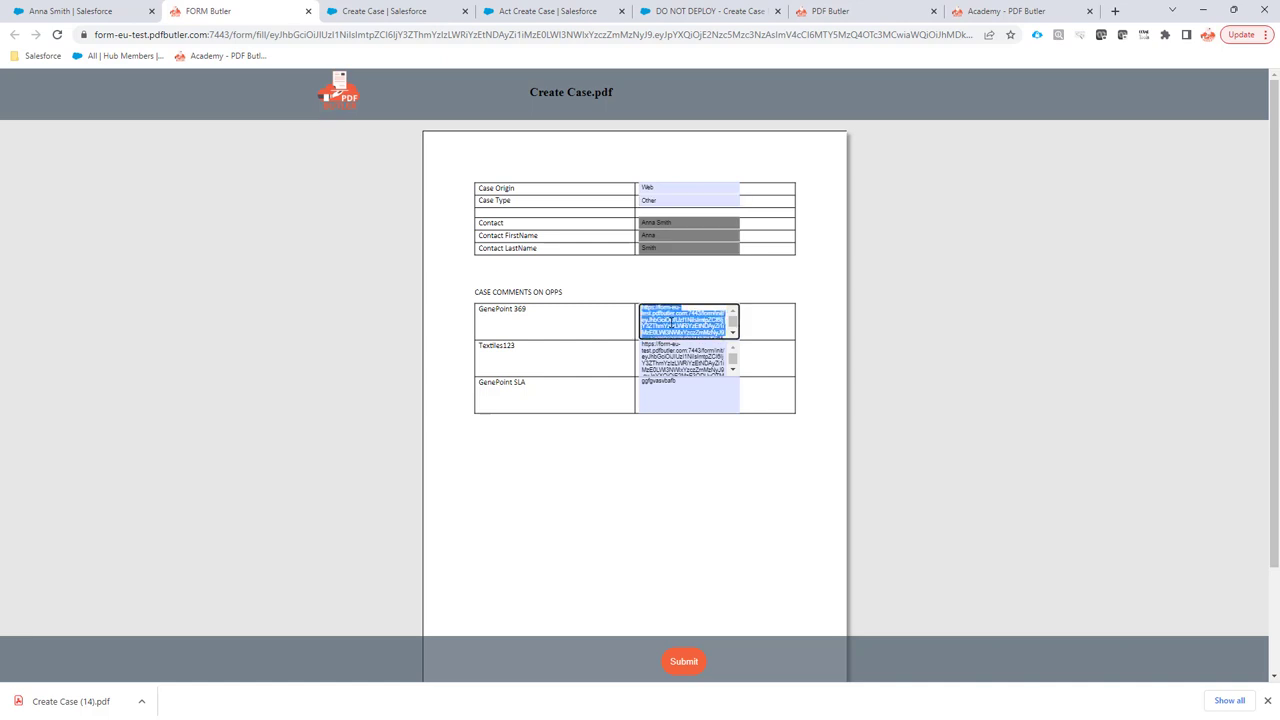
pyautogui.write('q')
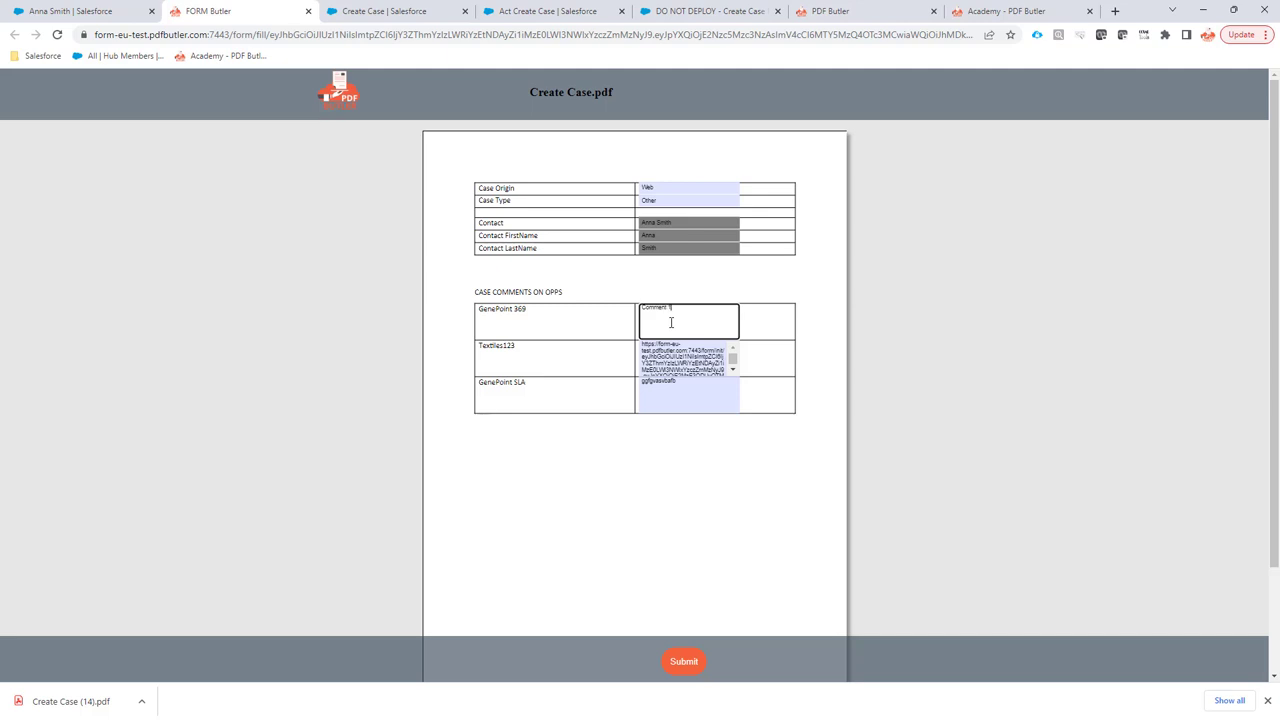
pyautogui.press('Tab')
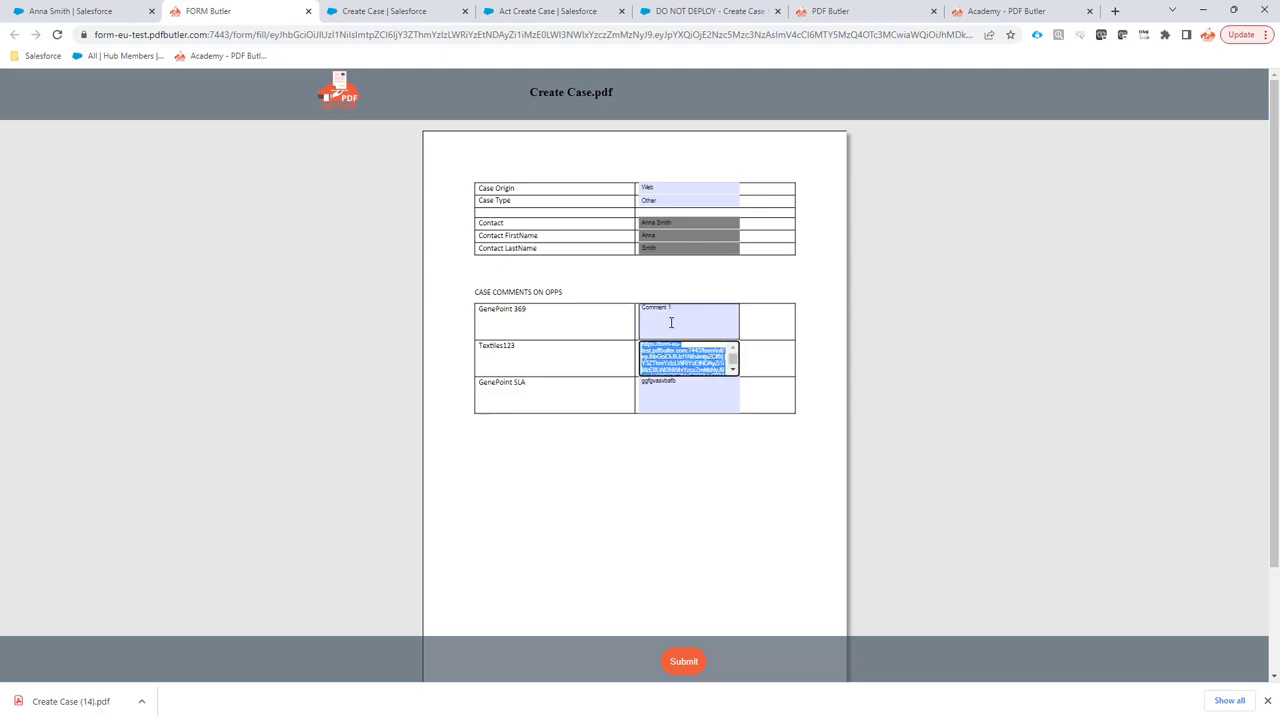
pyautogui.press('BackSpace')
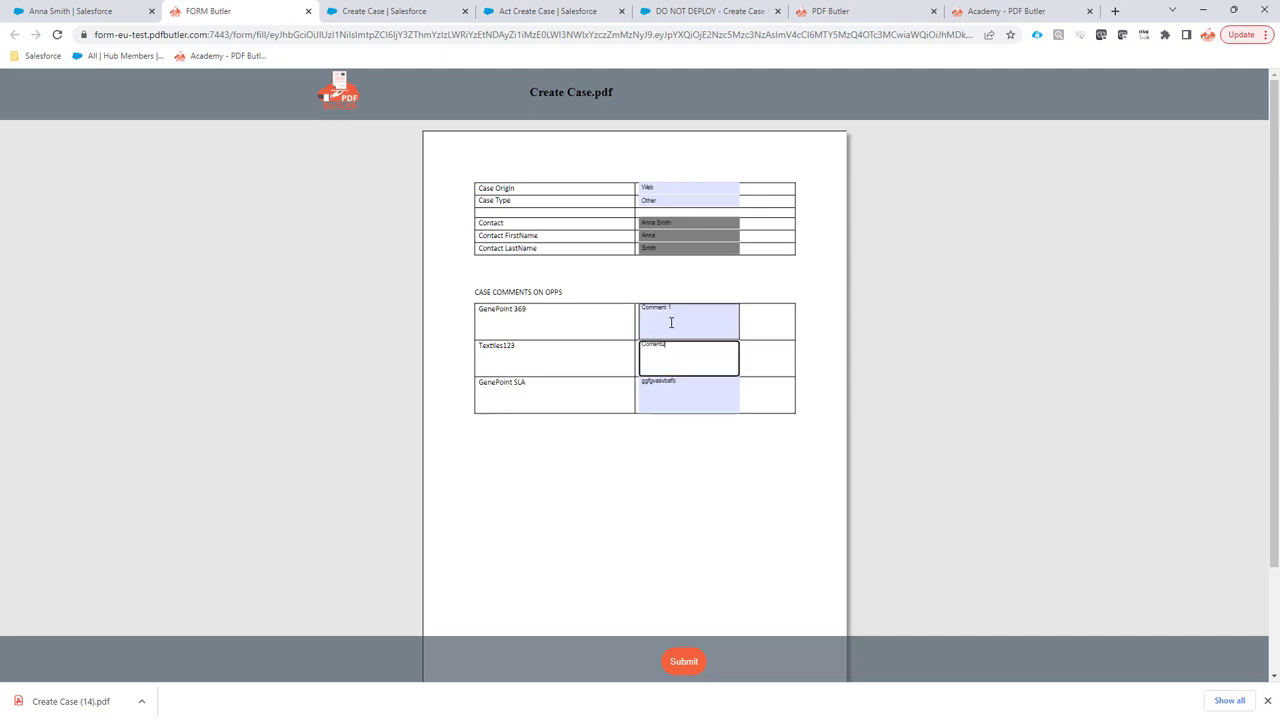
pyautogui.press('Tab')
pyautogui.press('Tab')
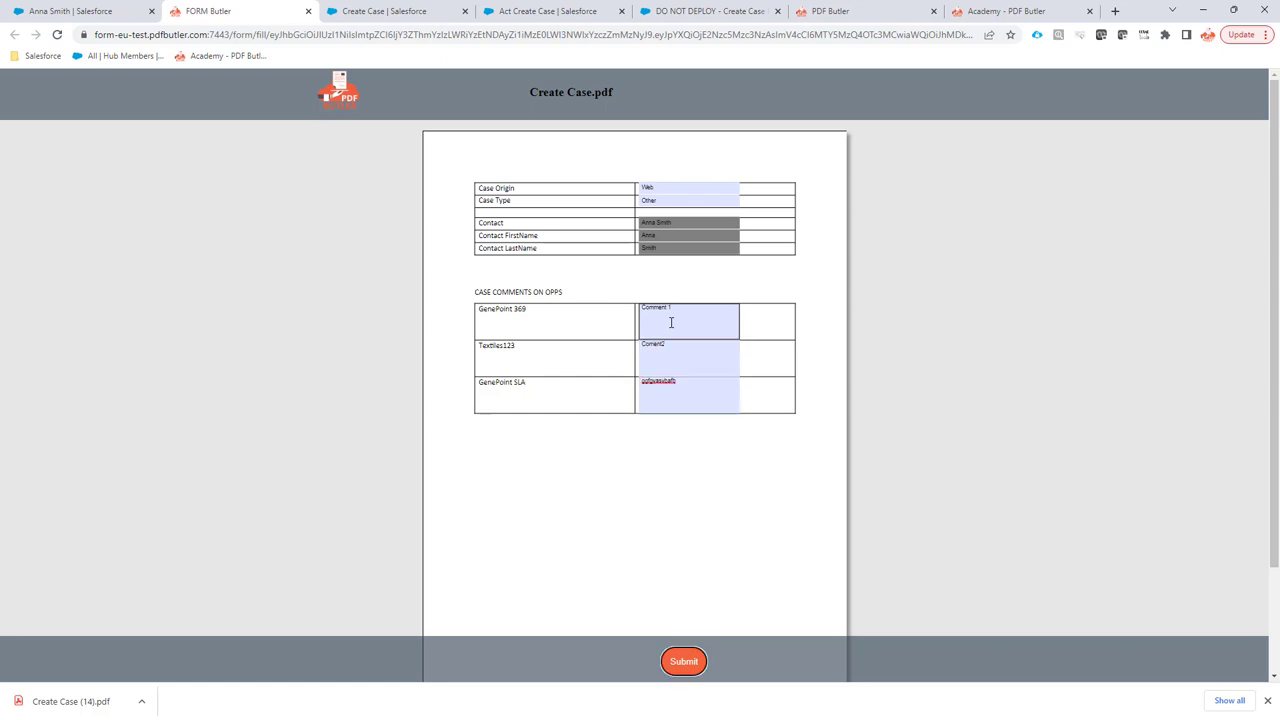
pyautogui.hotkey('shift', 'Tab')
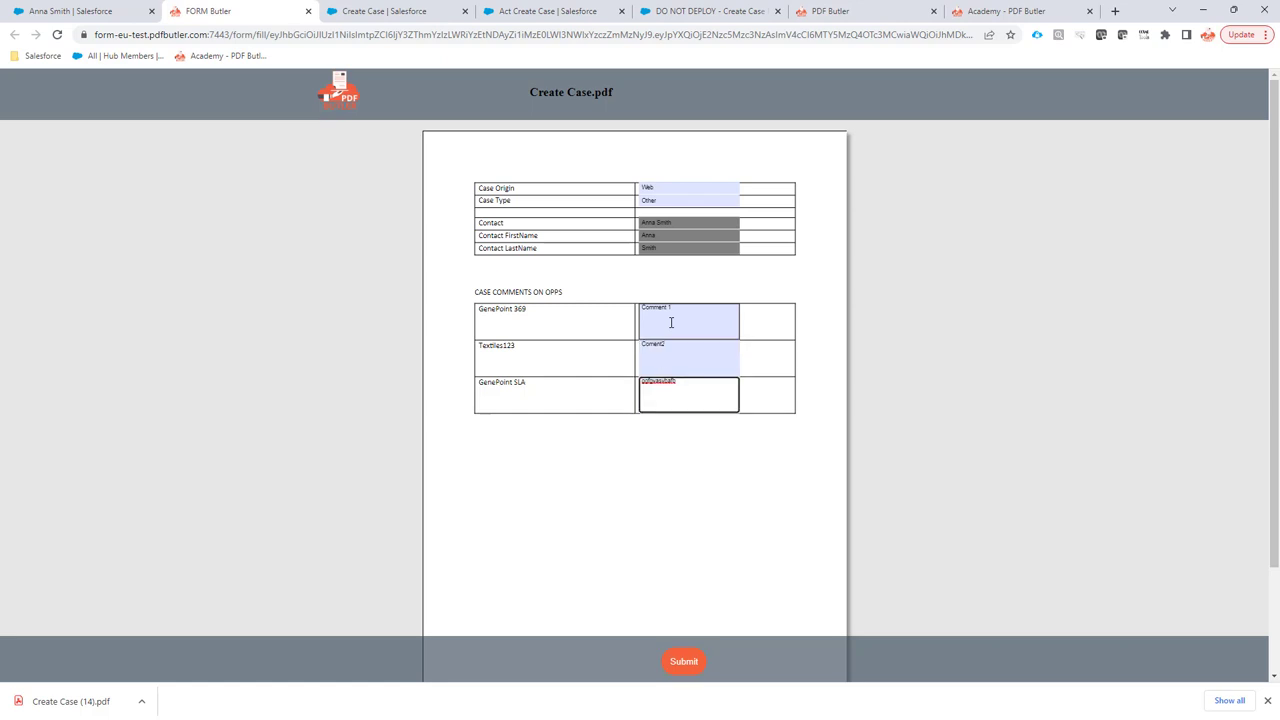
pyautogui.write('q')
pyautogui.click(655, 345)
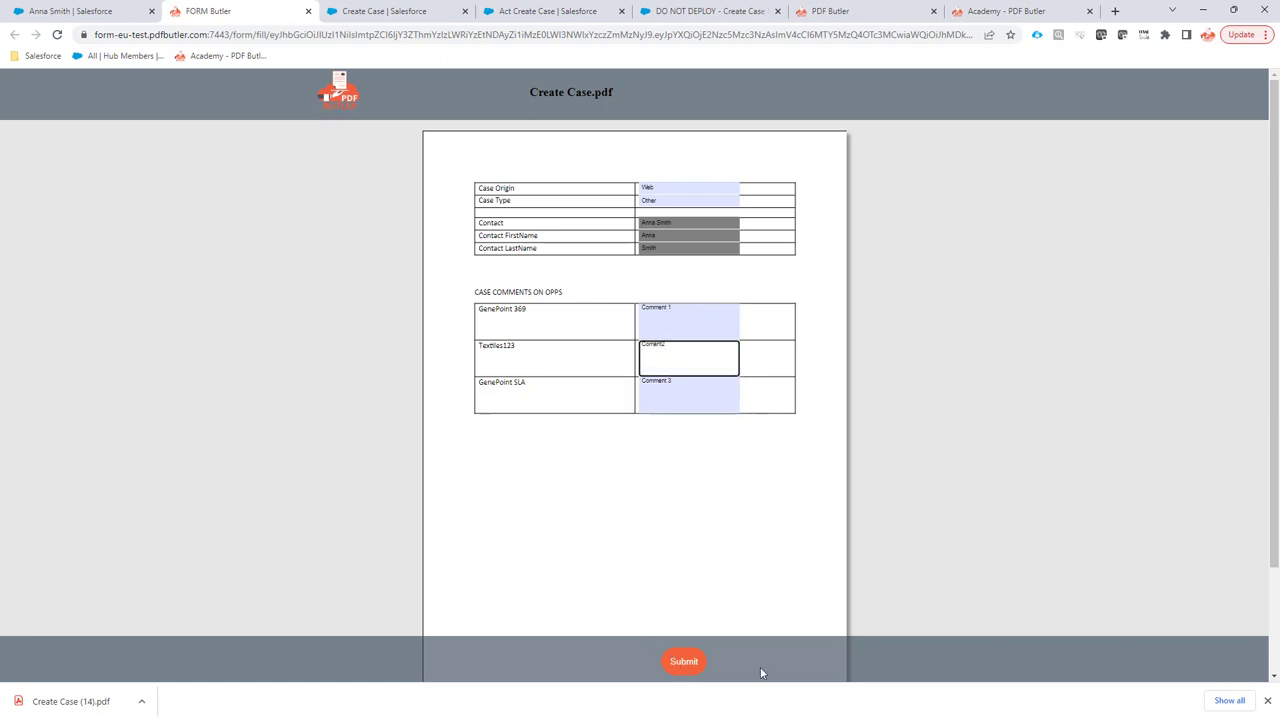
# Submit the filled Create Case form and check the Act Create Case actionable record
pyautogui.click(1267, 701)
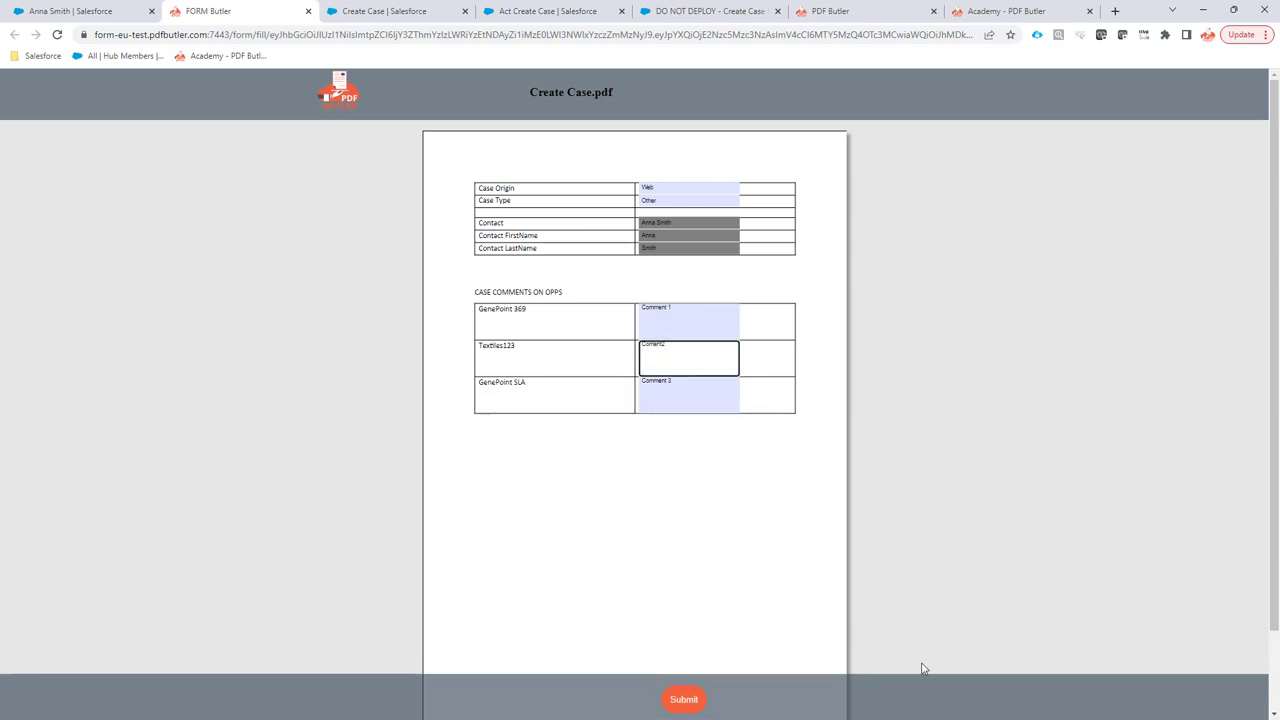
pyautogui.click(684, 700)
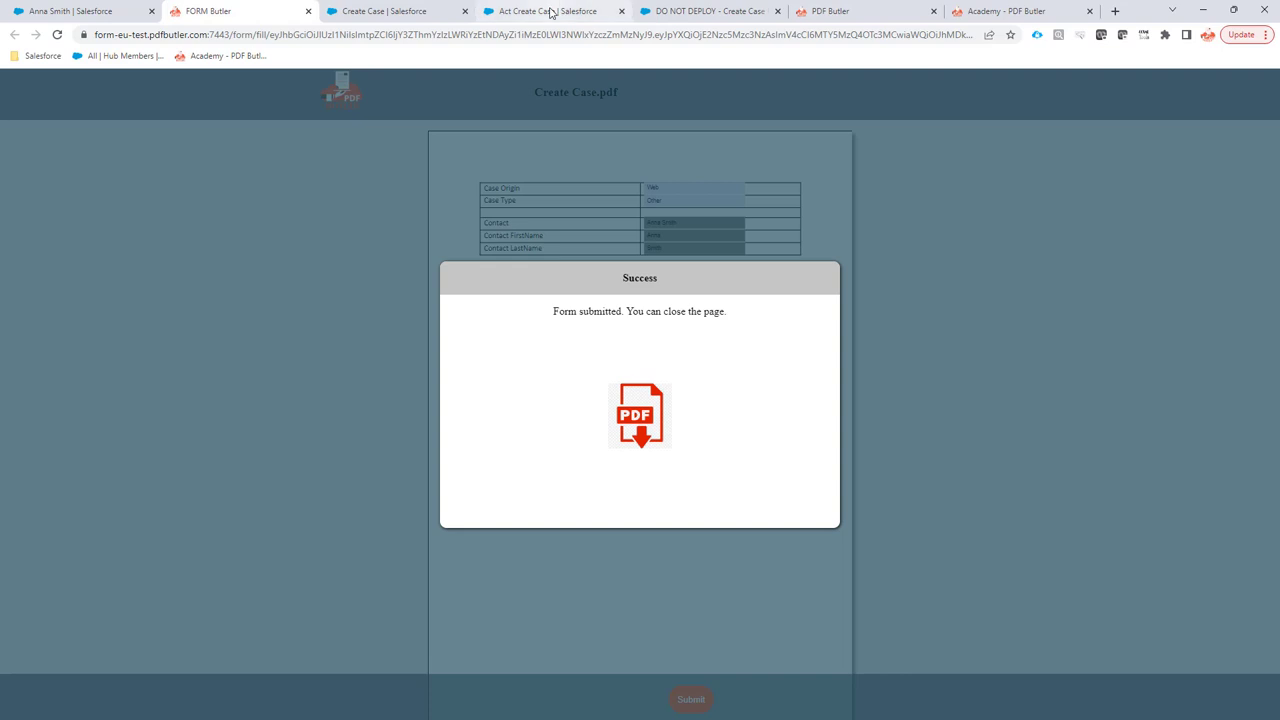
pyautogui.click(551, 11)
pyautogui.scroll(-3, 184, 470)
pyautogui.scroll(-2, 184, 470)
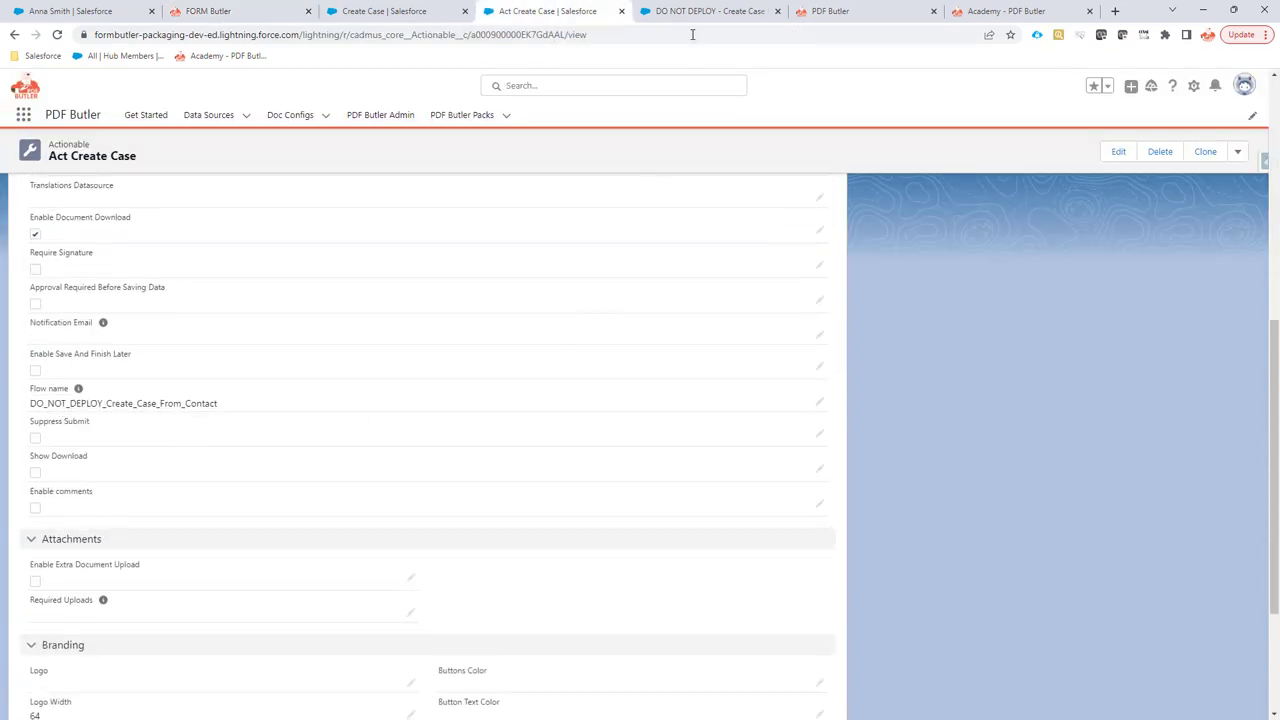
# Open the contact's newest case, 00001034, from its Cases list
pyautogui.click(70, 11)
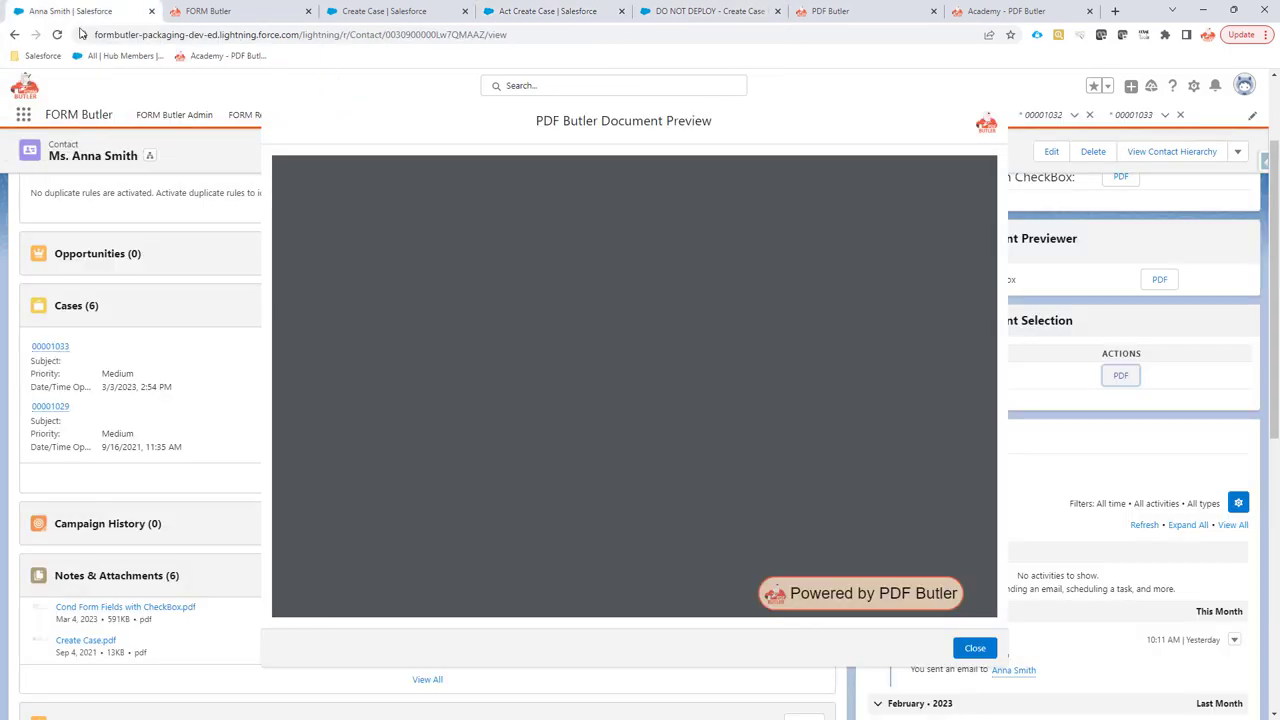
pyautogui.click(970, 648)
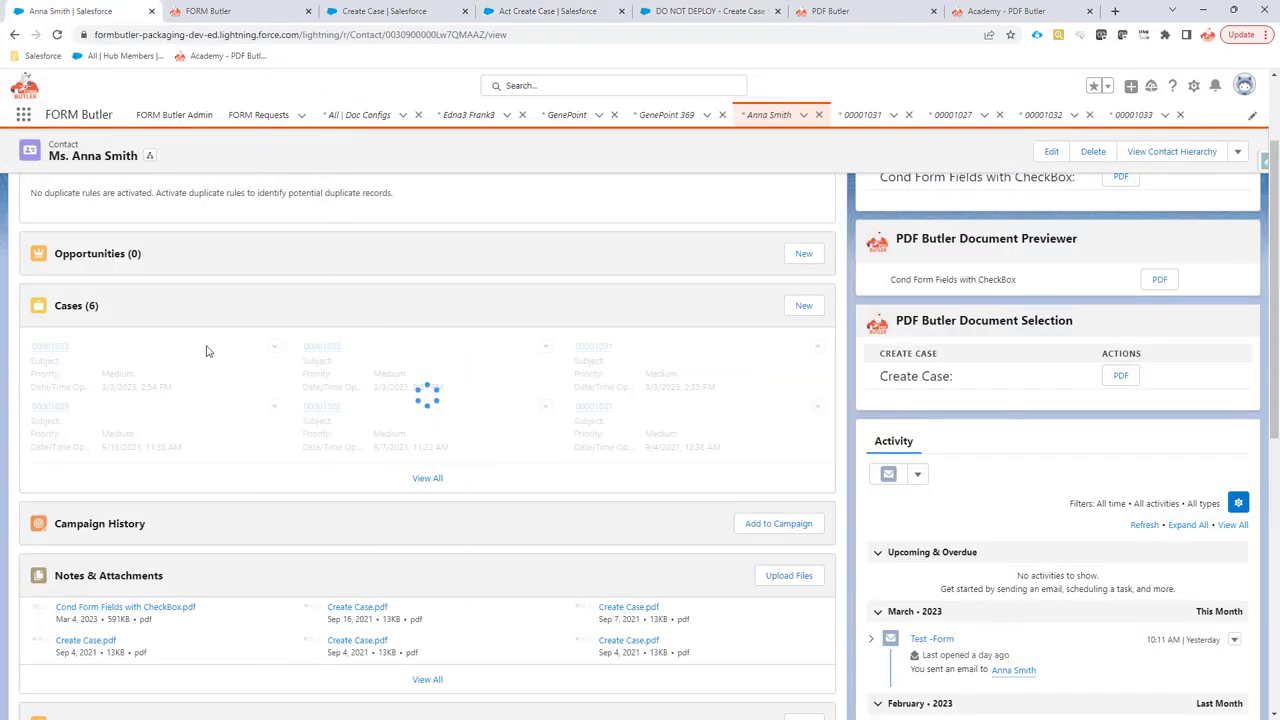
pyautogui.click(73, 310)
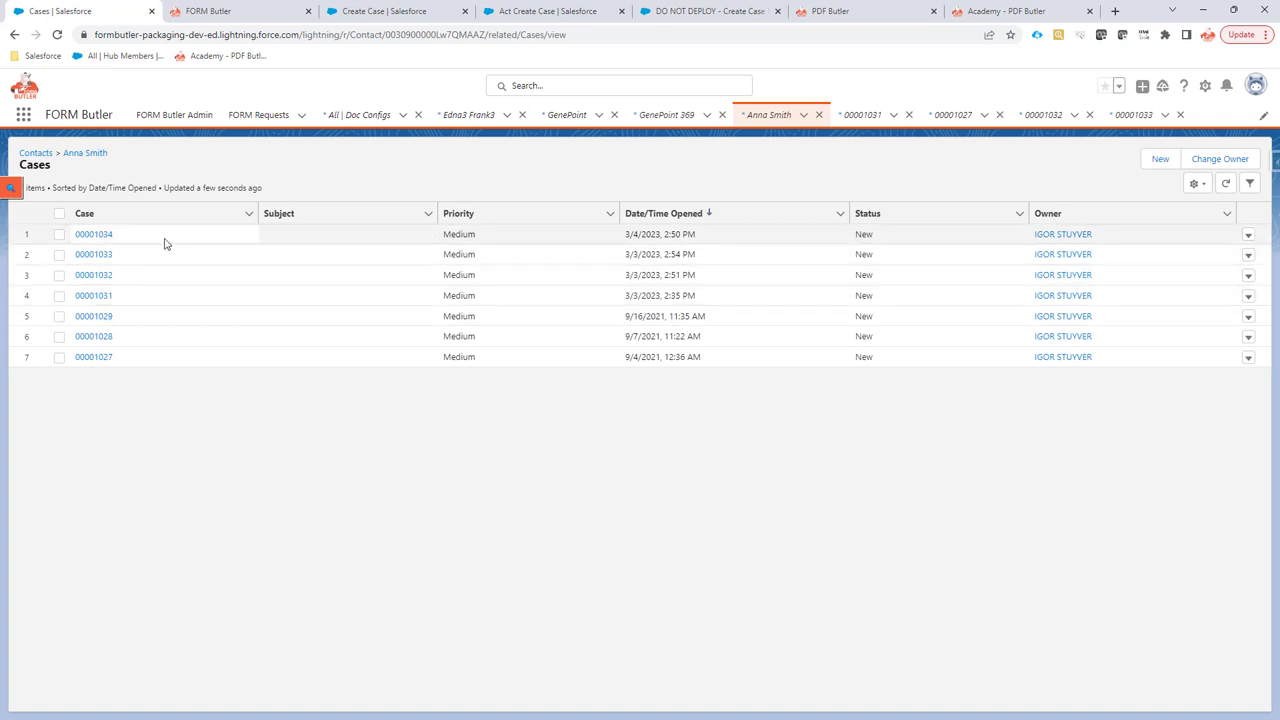
pyautogui.click(95, 234)
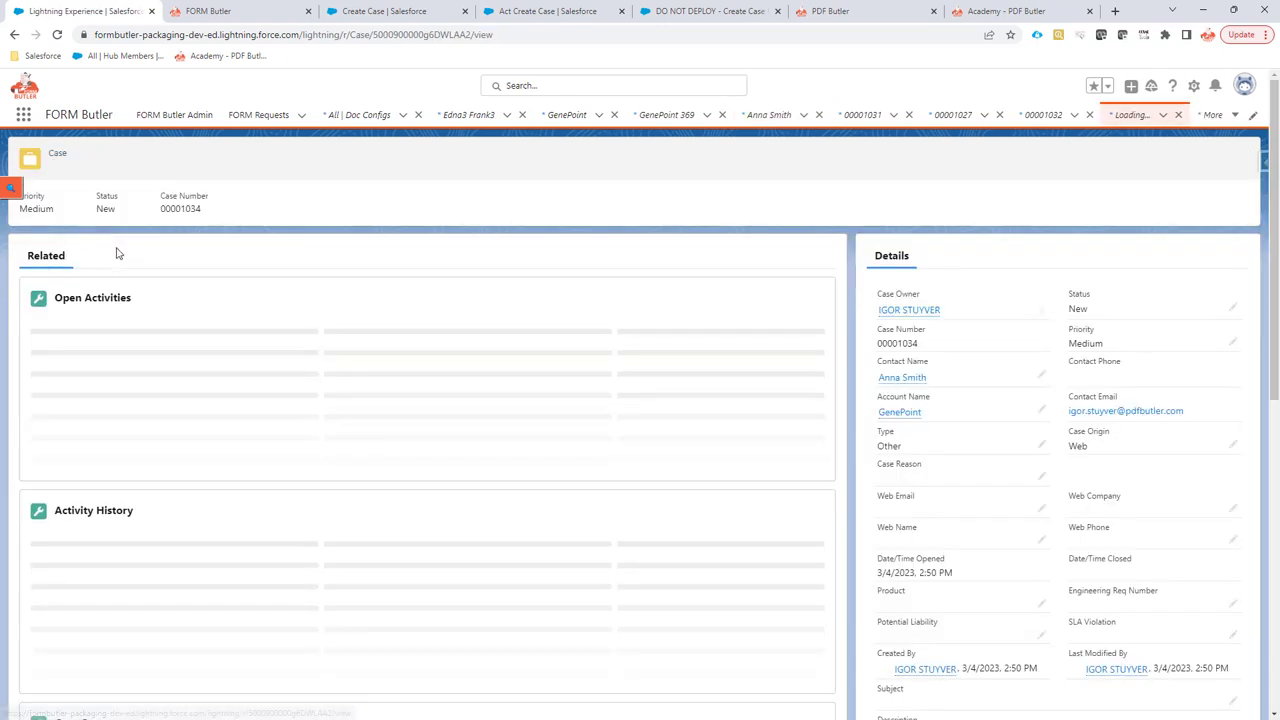